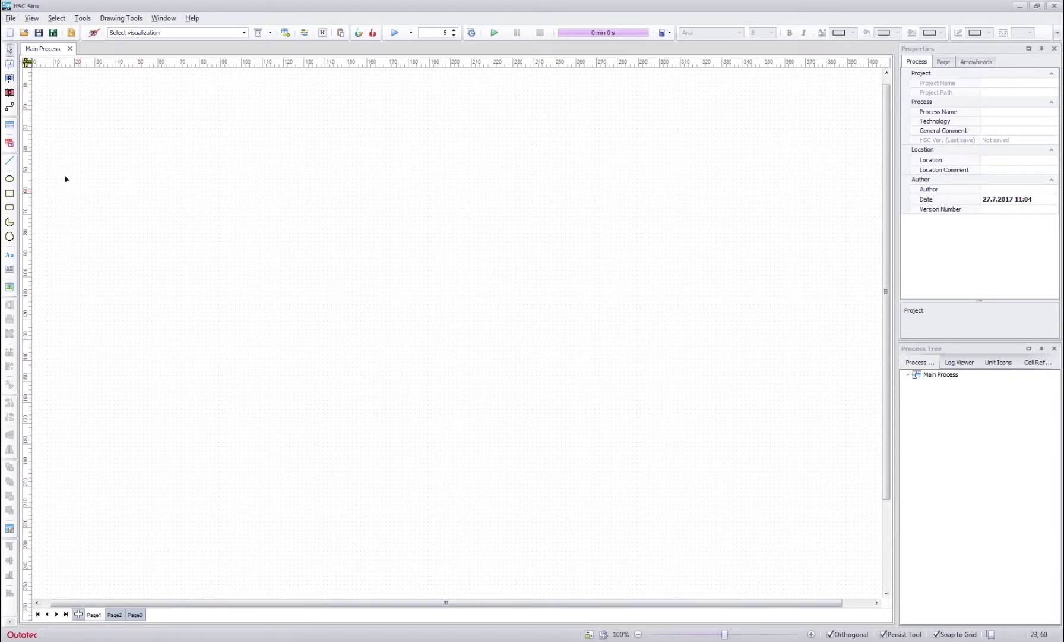
Step: Draw a stepped line with a top run, a vertical drop and a lower horizontal run
{"action": "left_click", "coordinate": [10, 161]}
{"action": "left_click", "coordinate": [181, 271]}
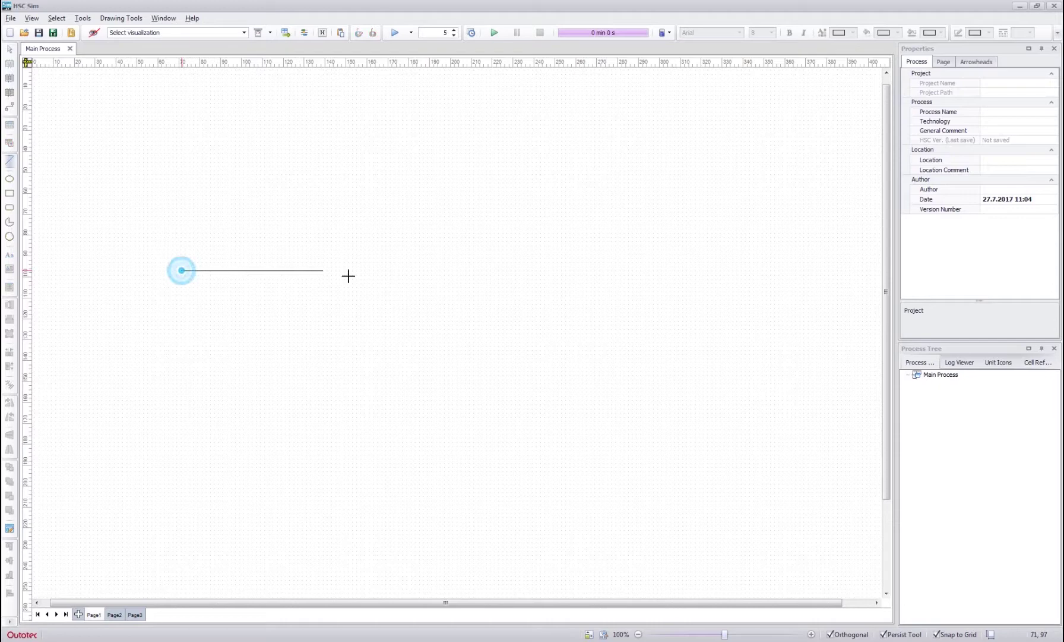
{"action": "left_click", "coordinate": [356, 272]}
{"action": "left_click", "coordinate": [365, 404]}
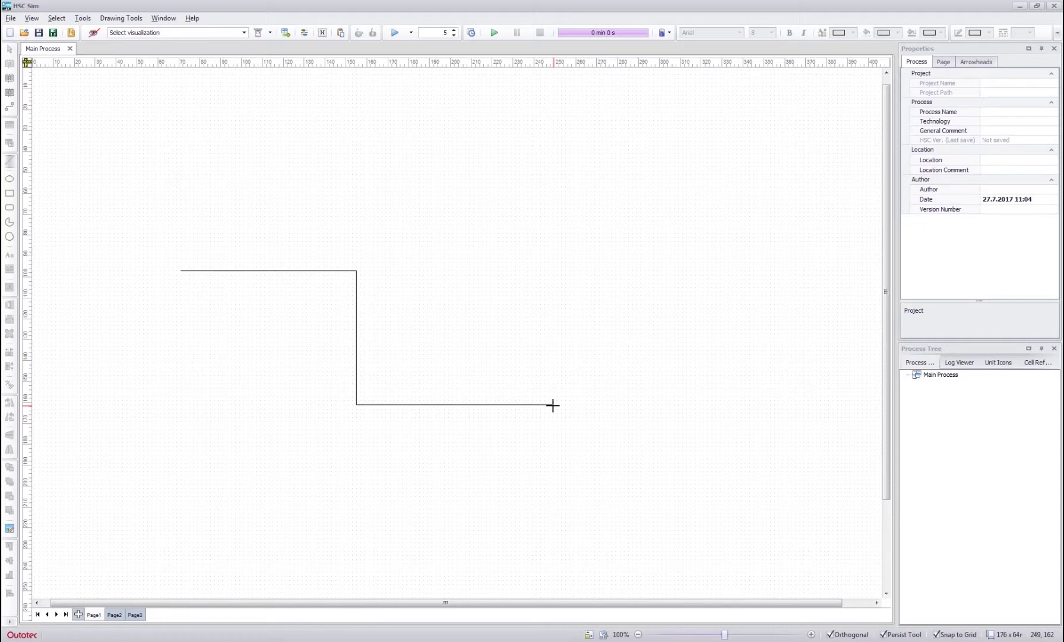
{"action": "double_click", "coordinate": [553, 404]}
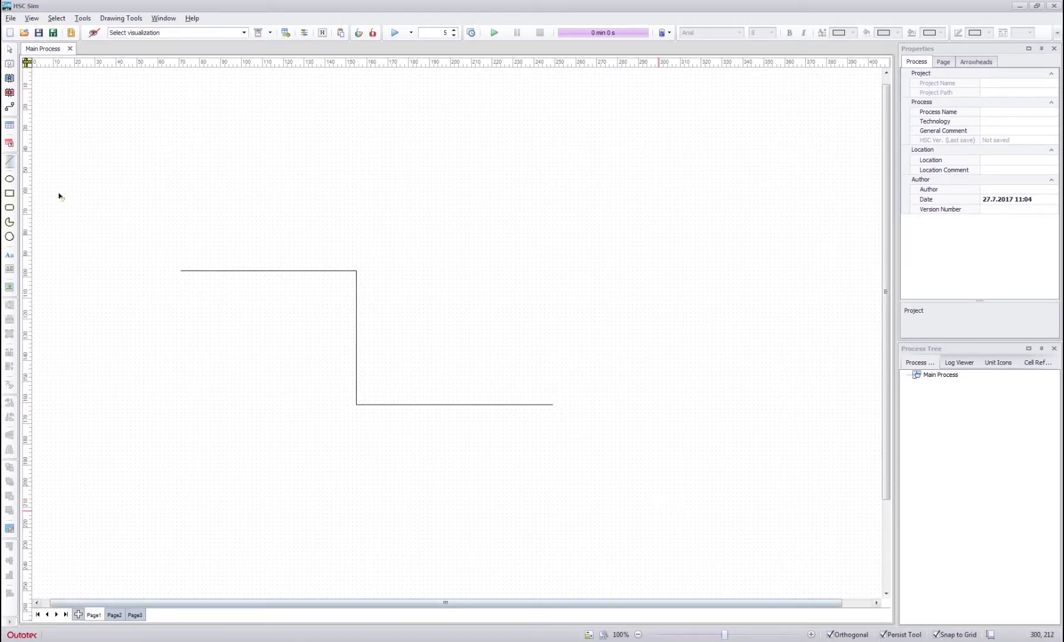
Step: Draw a large circle right of the line and two rectangles at the upper and lower left
{"action": "left_click", "coordinate": [9, 180]}
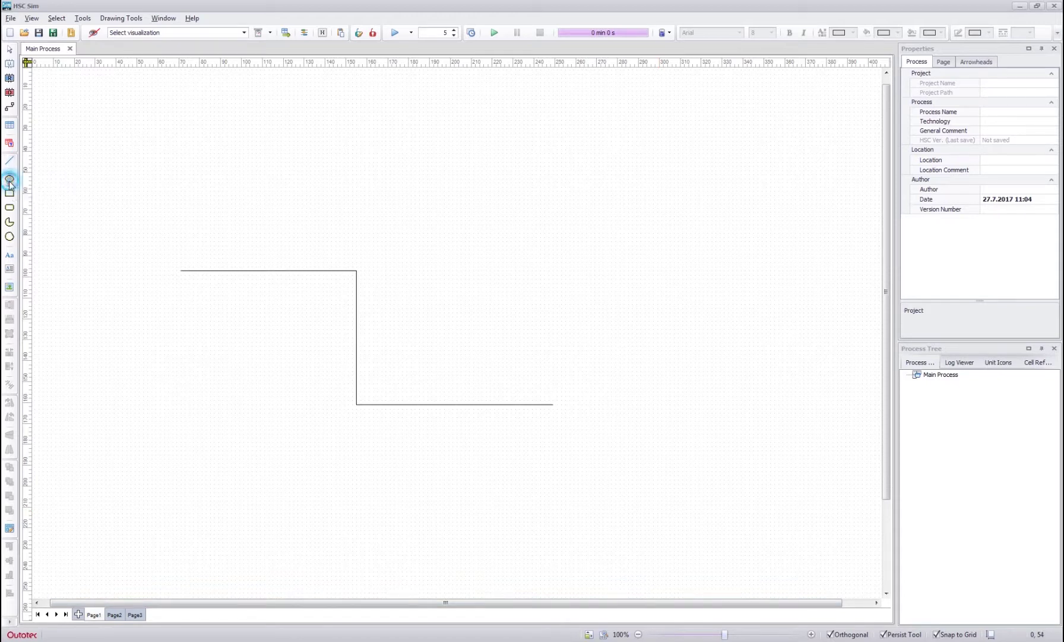
{"action": "mouse_move", "coordinate": [442, 140]}
{"action": "left_mouse_down"}
{"action": "mouse_move", "coordinate": [619, 262]}
{"action": "mouse_move", "coordinate": [630, 297]}
{"action": "mouse_move", "coordinate": [568, 302]}
{"action": "mouse_move", "coordinate": [477, 269]}
{"action": "mouse_move", "coordinate": [524, 203]}
{"action": "mouse_move", "coordinate": [672, 337]}
{"action": "mouse_move", "coordinate": [658, 348]}
{"action": "mouse_move", "coordinate": [657, 336]}
{"action": "left_mouse_up"}
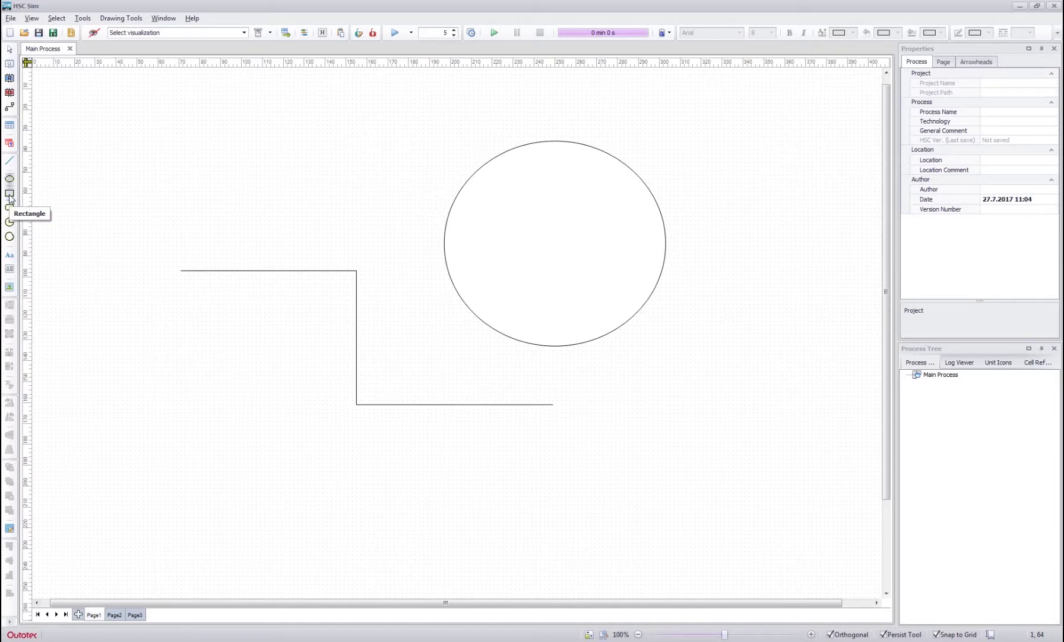
{"action": "left_click", "coordinate": [10, 196]}
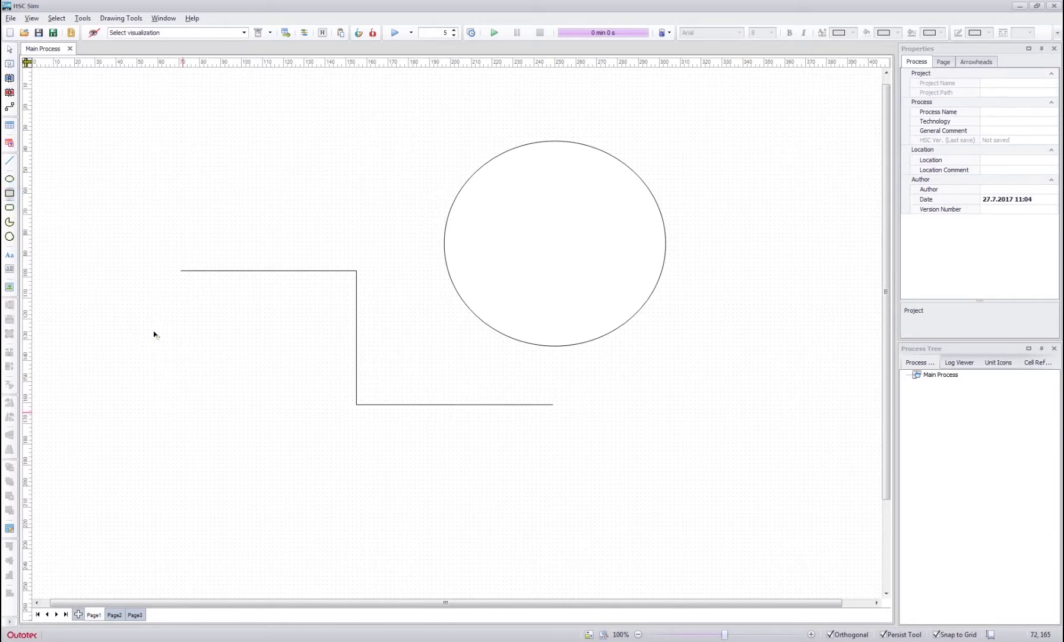
{"action": "mouse_move", "coordinate": [105, 107]}
{"action": "left_mouse_down"}
{"action": "mouse_move", "coordinate": [133, 141]}
{"action": "mouse_move", "coordinate": [369, 228]}
{"action": "left_mouse_up"}
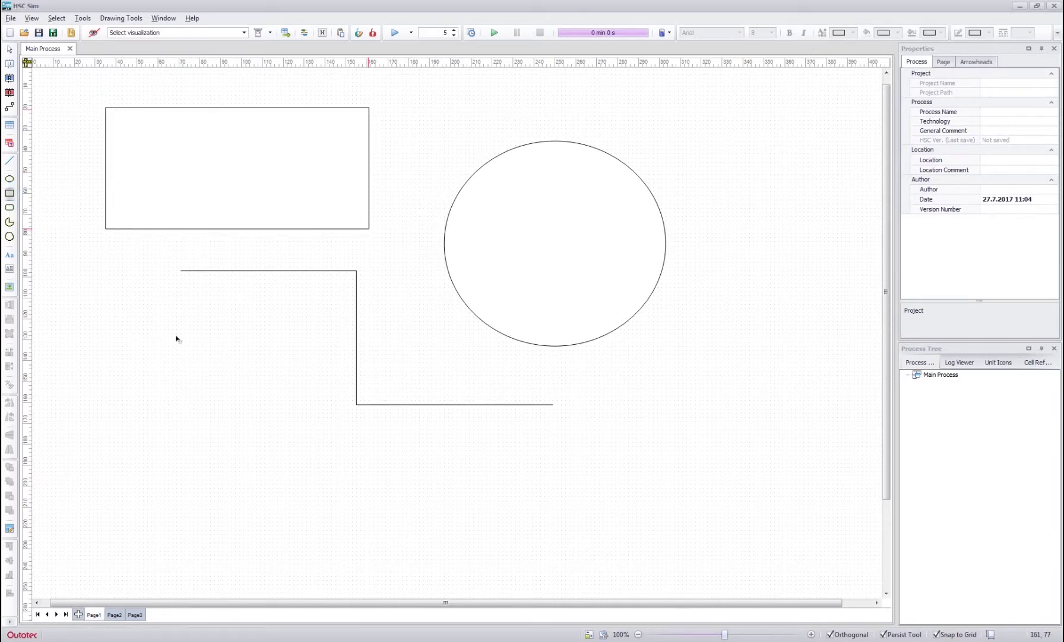
{"action": "left_click_drag", "start_coordinate": [114, 316], "coordinate": [288, 443]}
{"action": "left_click_drag", "start_coordinate": [289, 444], "coordinate": [293, 450]}
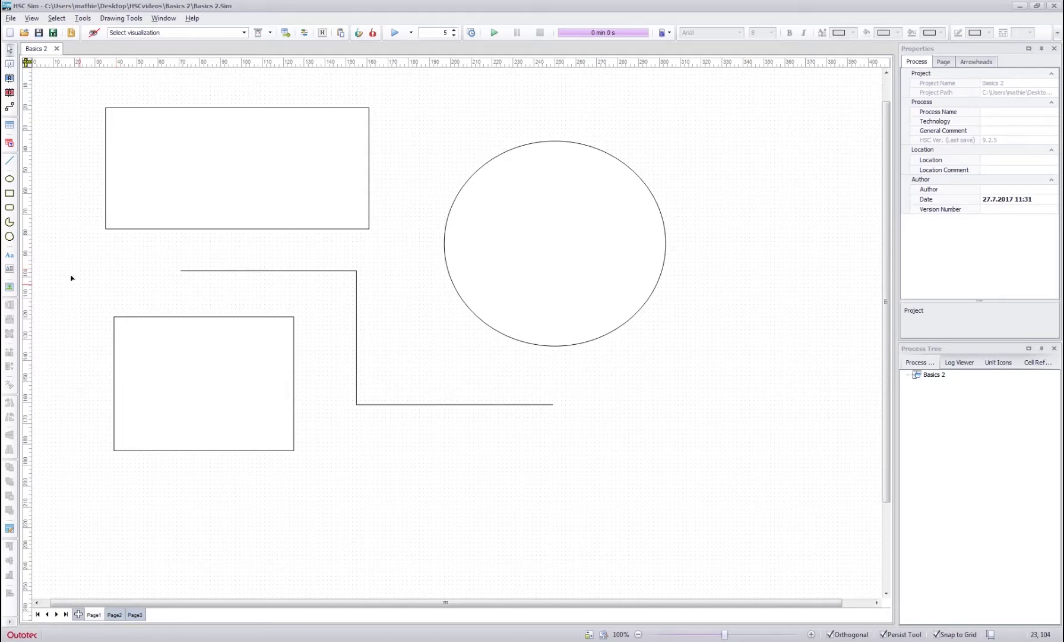
Step: Place three Label texts of different sizes stacked to the right of the circle
{"action": "left_click", "coordinate": [10, 256]}
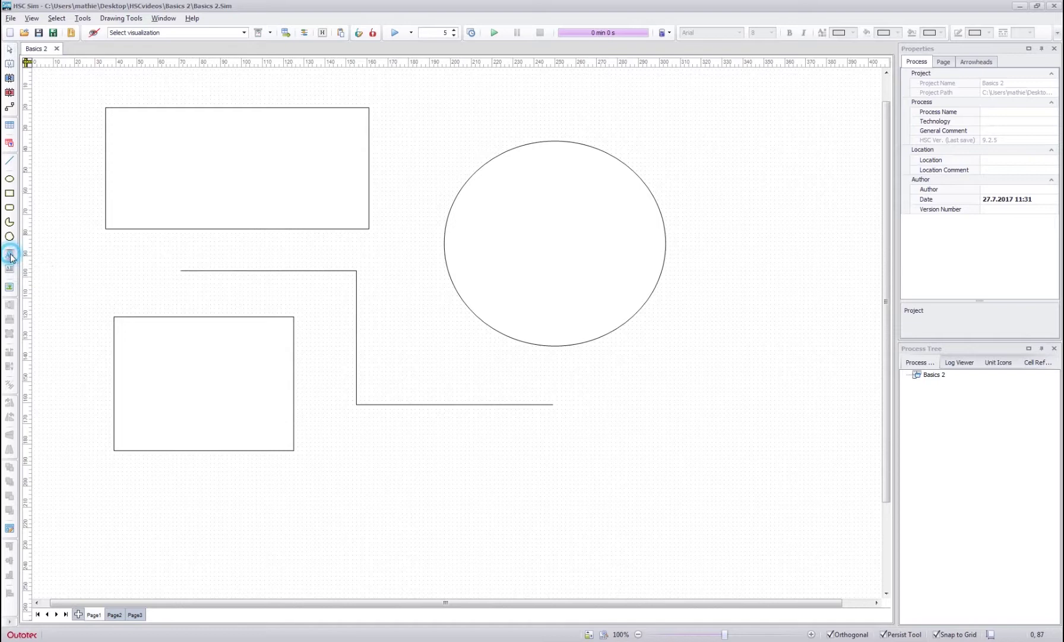
{"action": "left_click_drag", "start_coordinate": [677, 93], "coordinate": [833, 167]}
{"action": "left_click", "coordinate": [689, 200]}
{"action": "left_click_drag", "start_coordinate": [689, 199], "coordinate": [828, 299]}
{"action": "left_click_drag", "start_coordinate": [677, 316], "coordinate": [801, 386]}
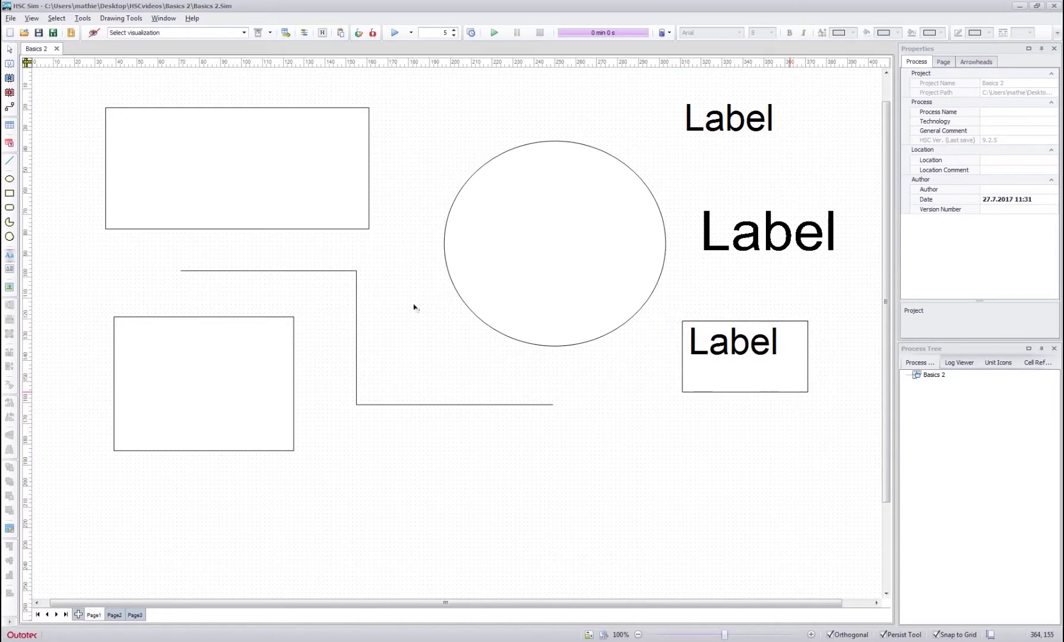
Step: Draw a Multiline label text box at the lower right of the page
{"action": "left_click", "coordinate": [11, 268]}
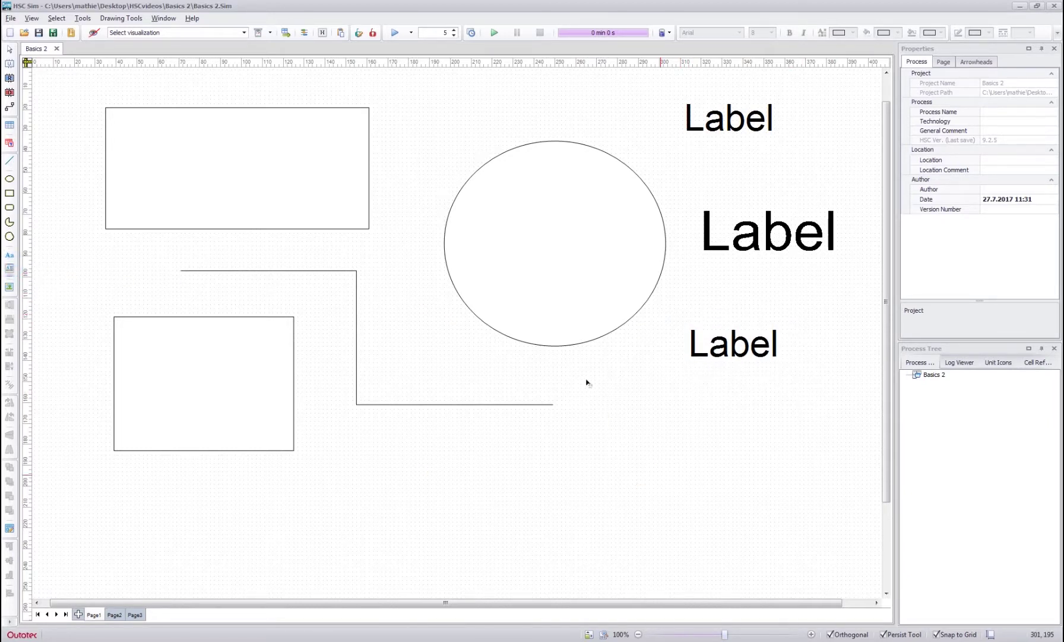
{"action": "left_click_drag", "start_coordinate": [595, 389], "coordinate": [807, 544]}
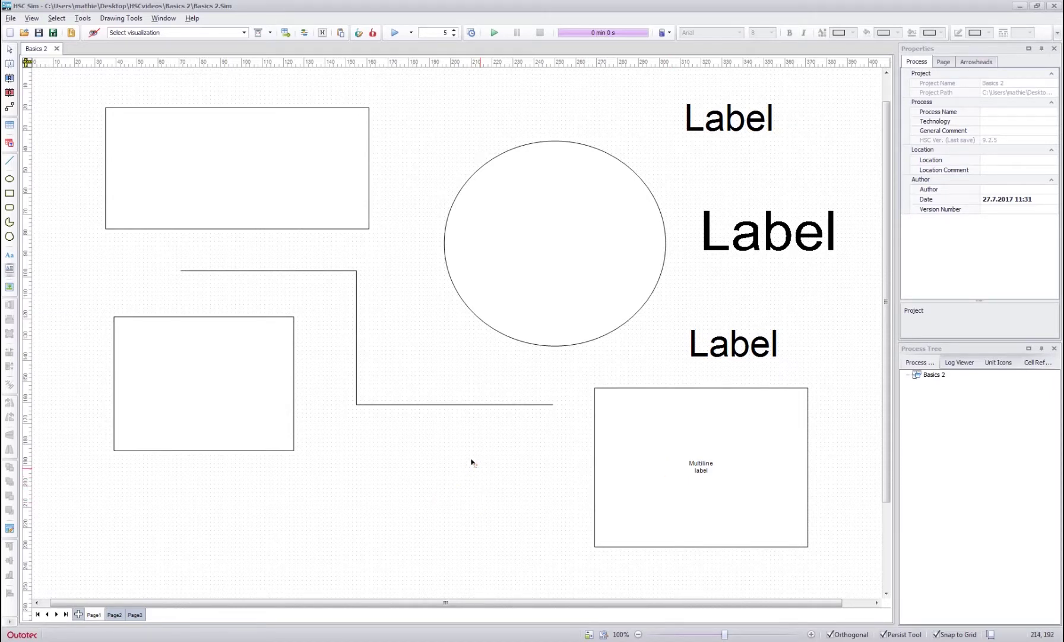
{"action": "key", "text": "Escape"}
{"action": "left_click", "coordinate": [10, 288]}
{"action": "left_click_drag", "start_coordinate": [331, 441], "coordinate": [507, 555]}
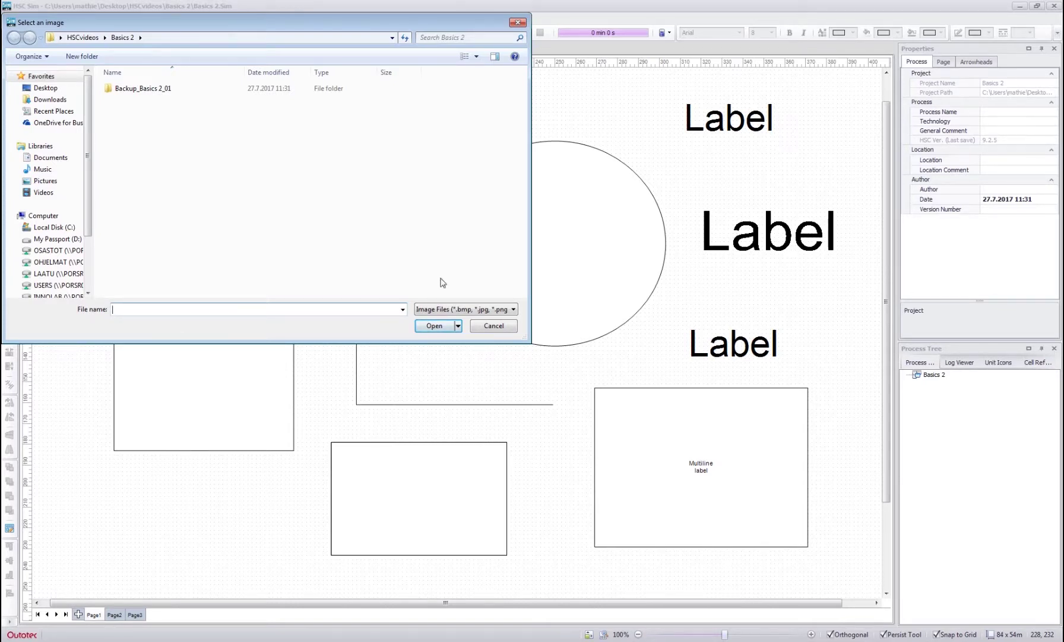
{"action": "left_click", "coordinate": [490, 327]}
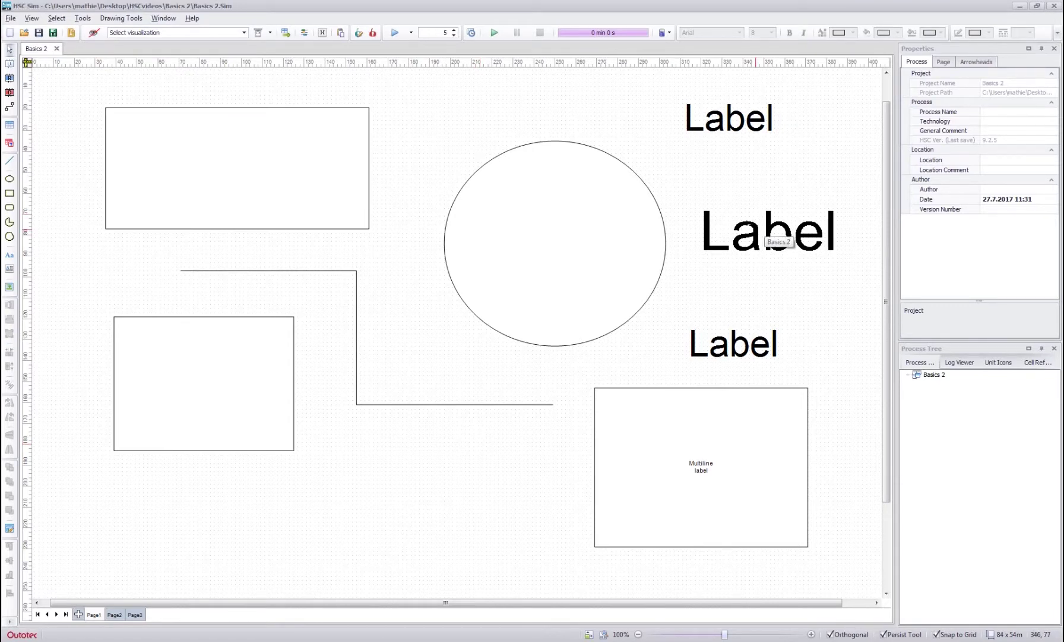
Step: Shrink the large middle Label beside the circle to font size 9
{"action": "left_click", "coordinate": [765, 235]}
{"action": "left_click", "coordinate": [712, 114]}
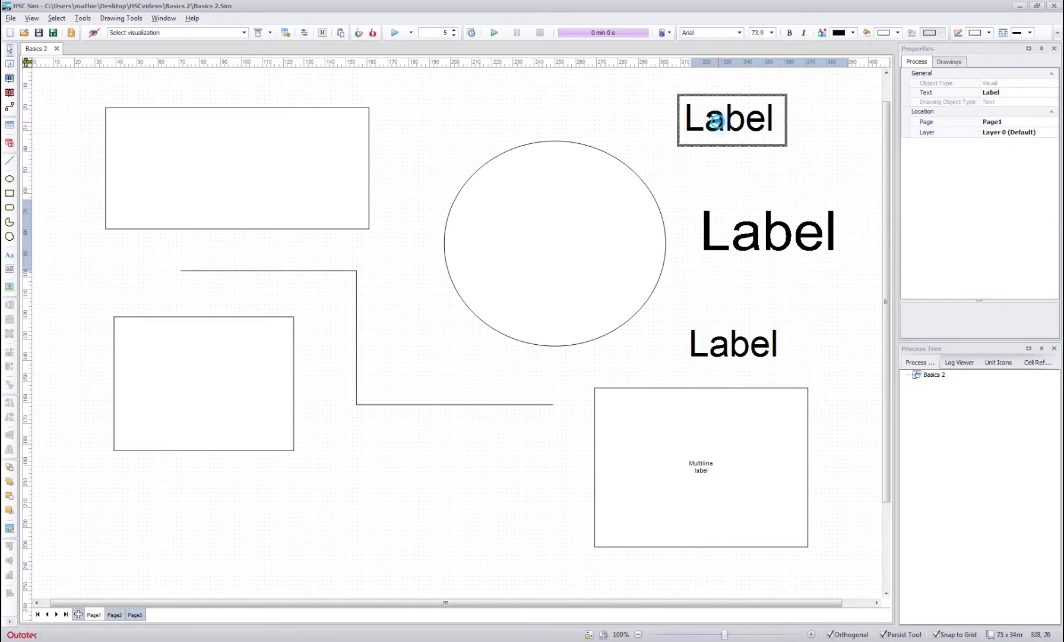
{"action": "left_click", "coordinate": [739, 219]}
{"action": "left_click", "coordinate": [730, 344]}
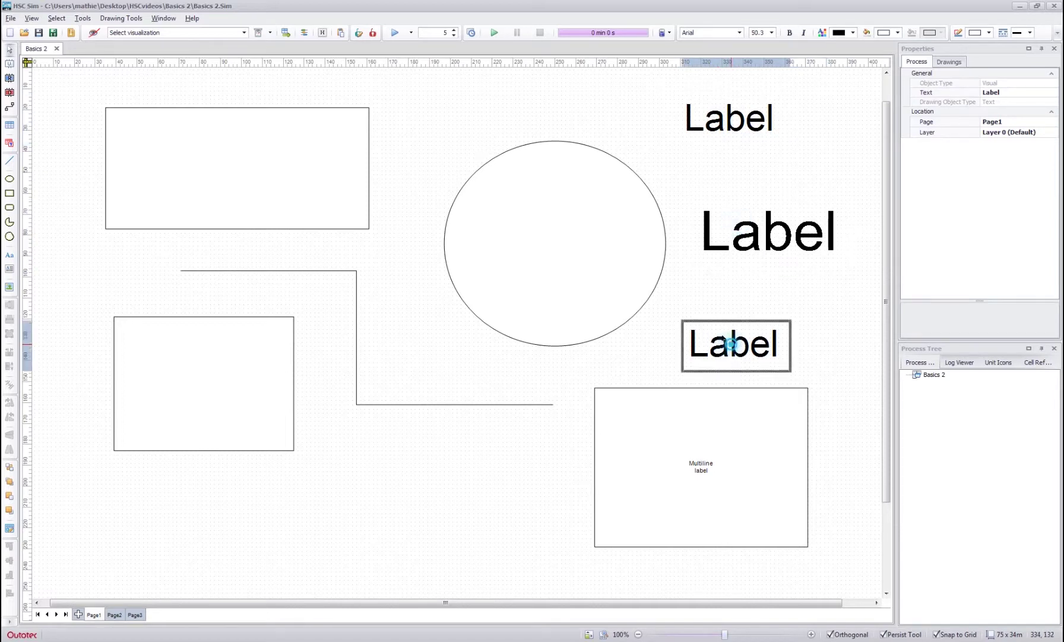
{"action": "left_click", "coordinate": [768, 216]}
{"action": "left_click", "coordinate": [953, 61]}
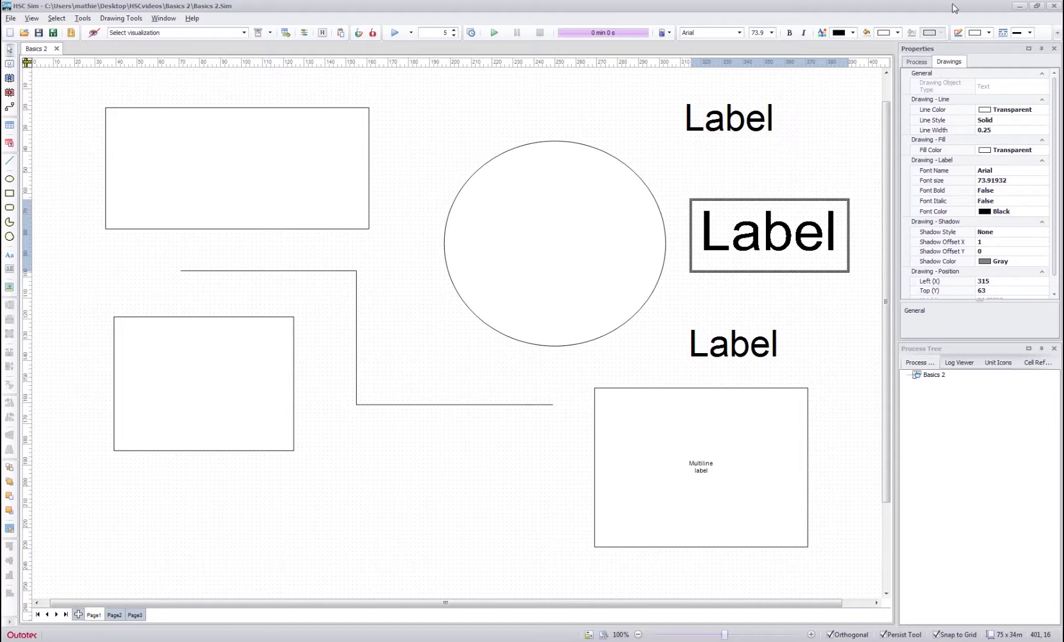
{"action": "left_click", "coordinate": [767, 34]}
{"action": "left_click", "coordinate": [761, 53]}
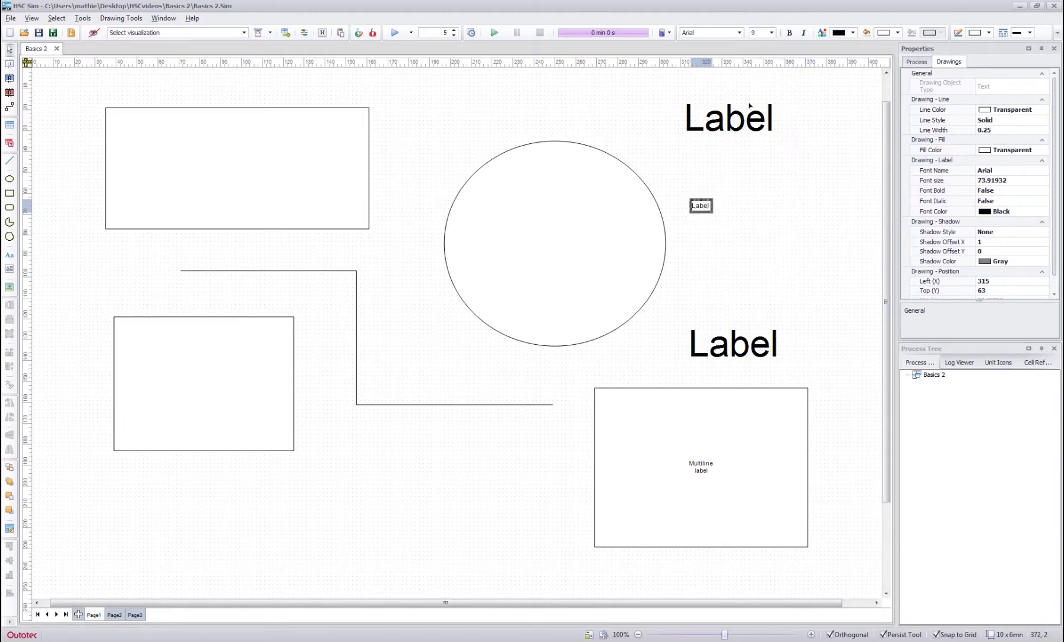
{"action": "left_click", "coordinate": [425, 440]}
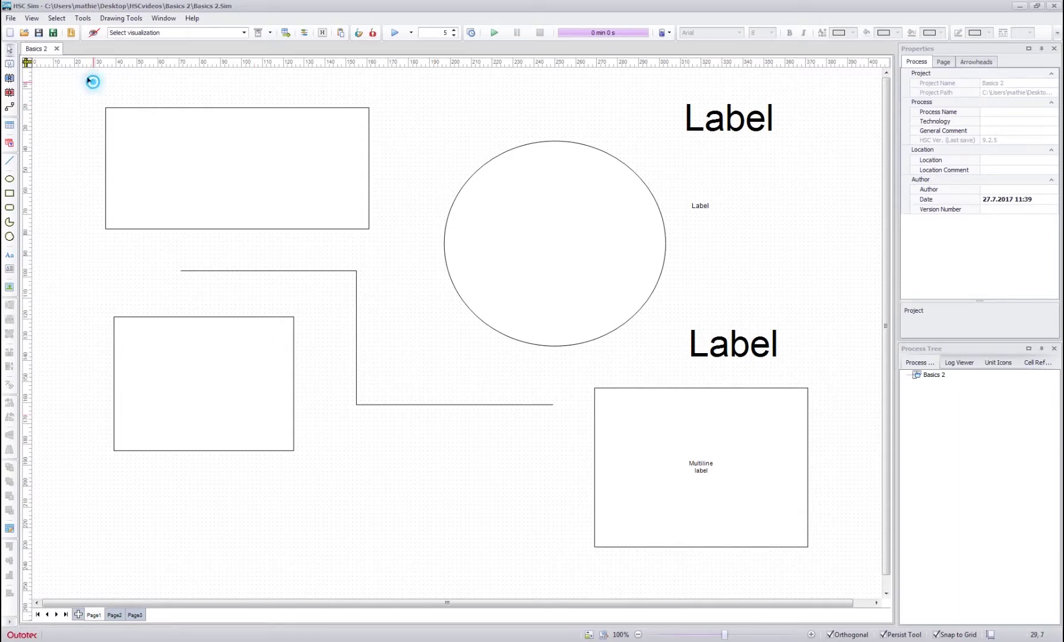
Step: Delete all existing drawings and add Unit 1, Unit 2 and Unit 3 in different sizes
{"action": "left_click_drag", "start_coordinate": [91, 81], "coordinate": [804, 532]}
{"action": "key", "text": "Delete"}
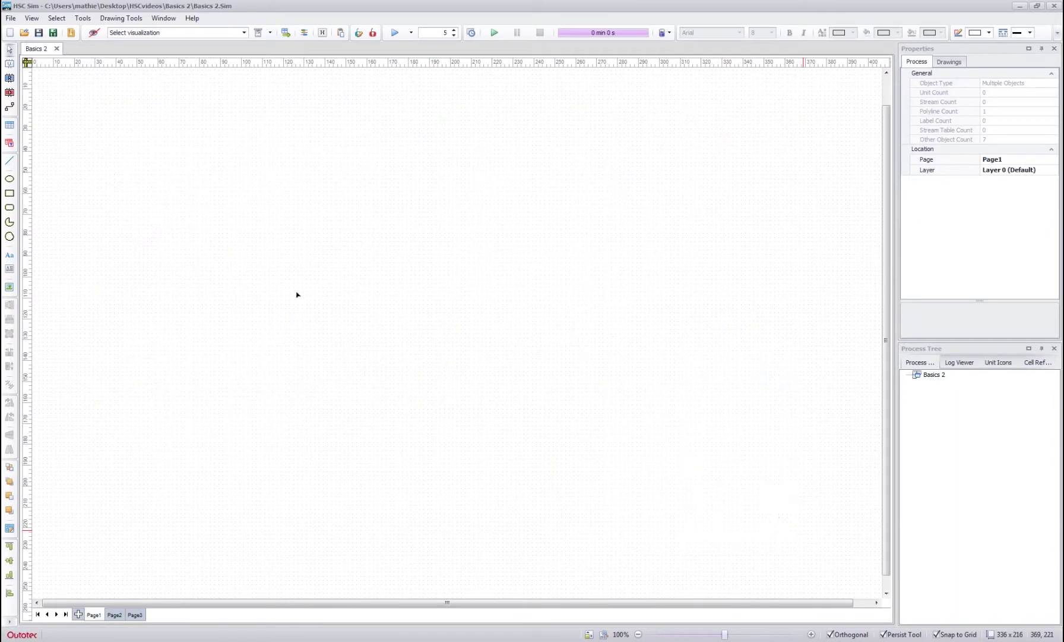
{"action": "left_click", "coordinate": [10, 63]}
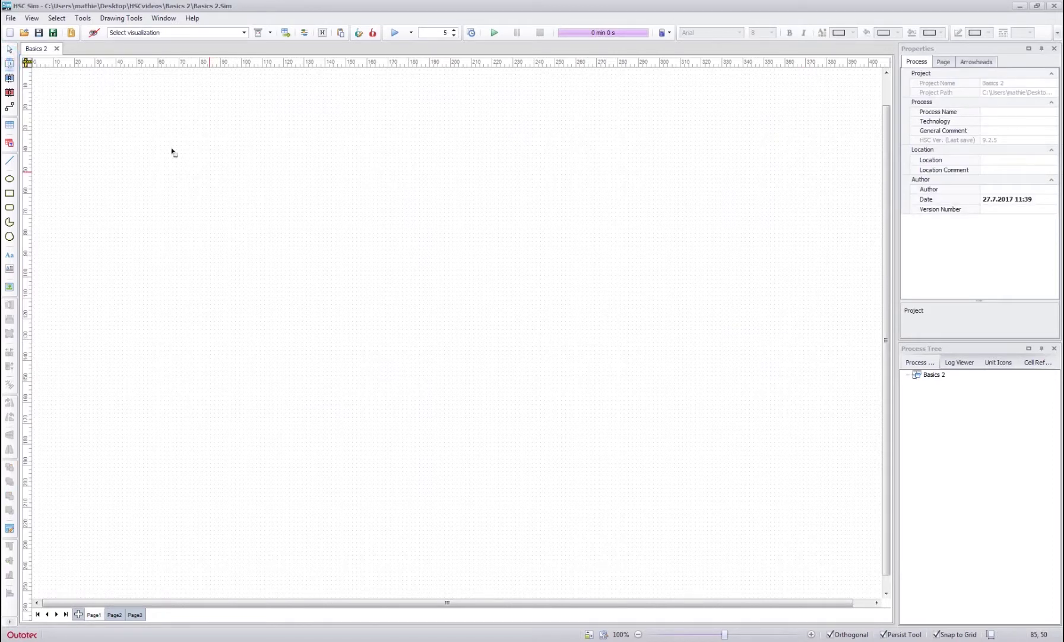
{"action": "left_click", "coordinate": [153, 136]}
{"action": "left_click_drag", "start_coordinate": [168, 170], "coordinate": [292, 280]}
{"action": "left_click_drag", "start_coordinate": [410, 189], "coordinate": [499, 287]}
{"action": "left_click_drag", "start_coordinate": [593, 122], "coordinate": [756, 321]}
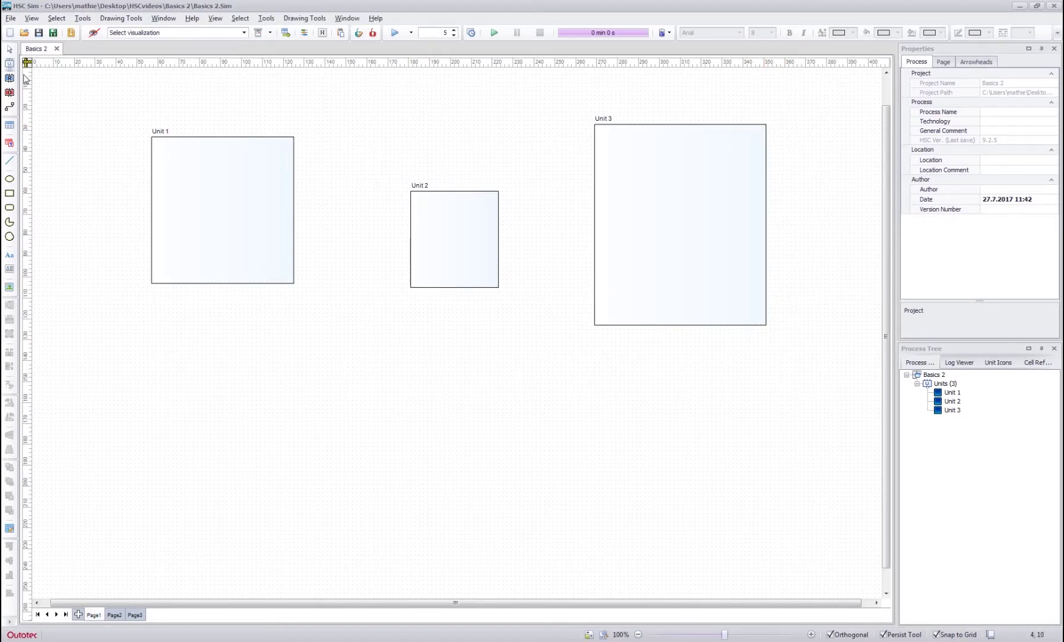
Step: Select Unit 1, Unit 2 and Unit 3 together
{"action": "left_click", "coordinate": [10, 50]}
{"action": "left_click", "coordinate": [238, 234]}
{"action": "left_click", "coordinate": [426, 224], "text": "shift"}
{"action": "left_click", "coordinate": [670, 219], "text": "shift"}
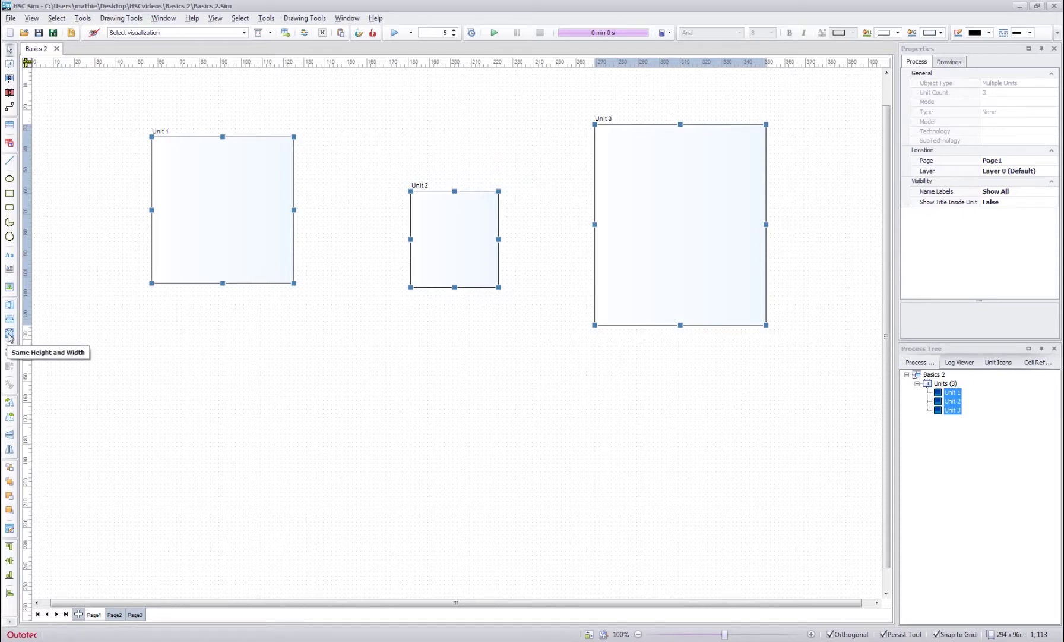
Step: Resize Unit 2 and Unit 3 to match Unit 1 and space all three units equally
{"action": "left_click", "coordinate": [10, 335]}
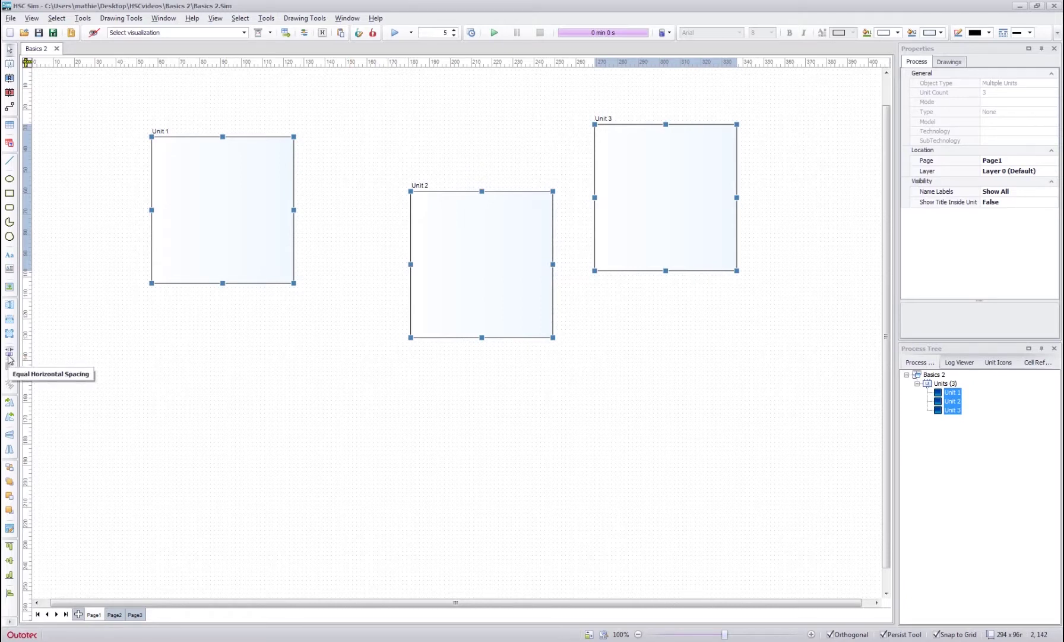
{"action": "left_click", "coordinate": [9, 354]}
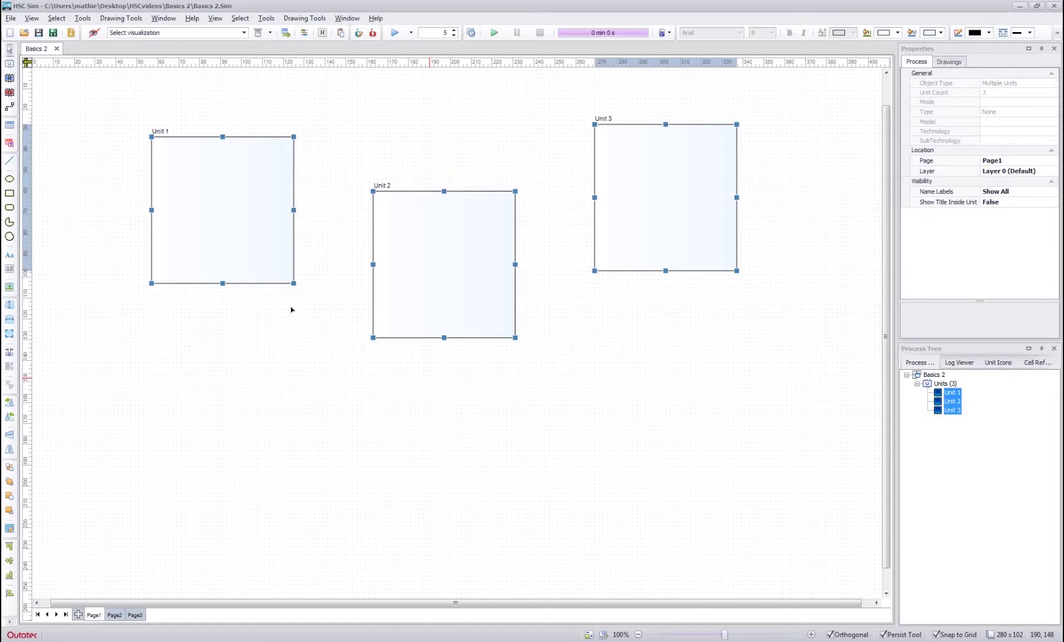
{"action": "left_click", "coordinate": [287, 359]}
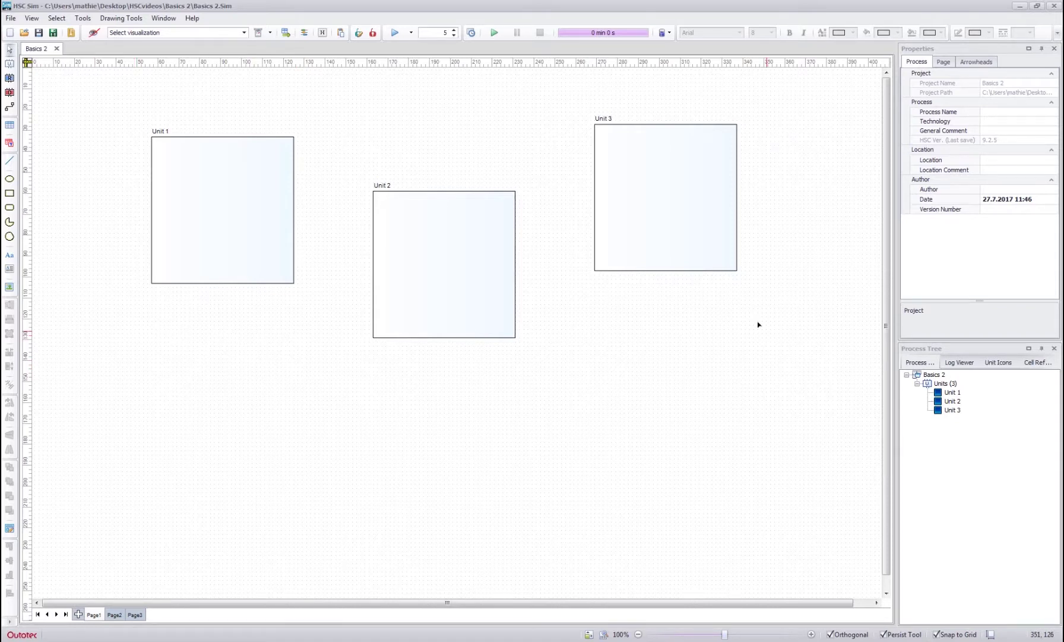
Step: Align the bottom edges of Unit 1, Unit 2 and Unit 3
{"action": "left_click", "coordinate": [240, 232]}
{"action": "left_click", "coordinate": [427, 247], "text": "ctrl"}
{"action": "left_click", "coordinate": [646, 191], "text": "ctrl"}
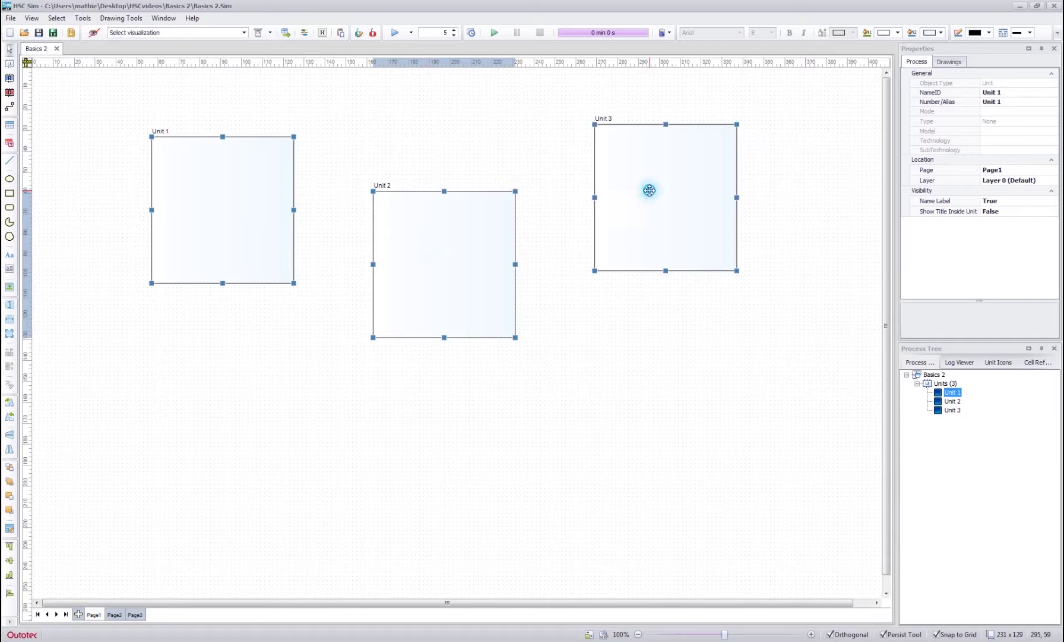
{"action": "left_click", "coordinate": [9, 575]}
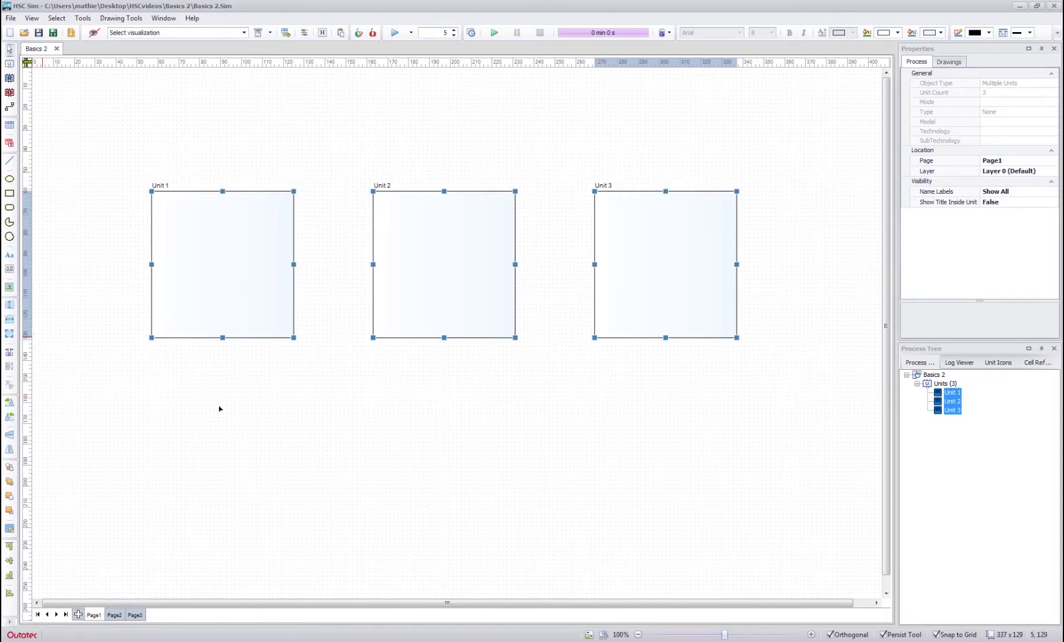
{"action": "left_click", "coordinate": [316, 388]}
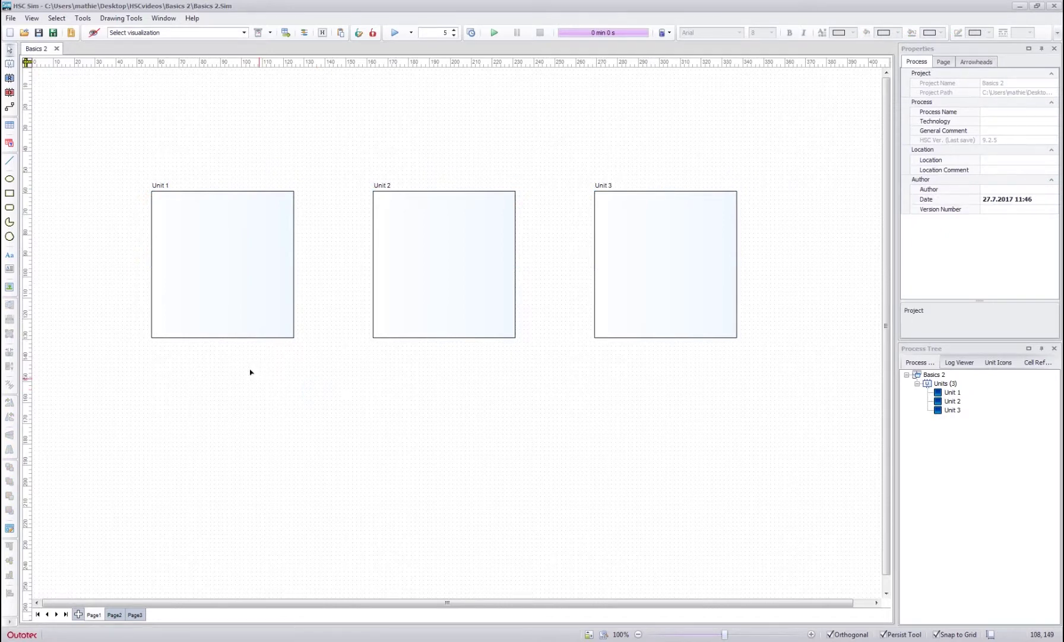
Step: Center-align all three units so they stack on one spot
{"action": "left_click", "coordinate": [227, 257]}
{"action": "left_click", "coordinate": [438, 254], "text": "shift"}
{"action": "left_click", "coordinate": [673, 259], "text": "shift"}
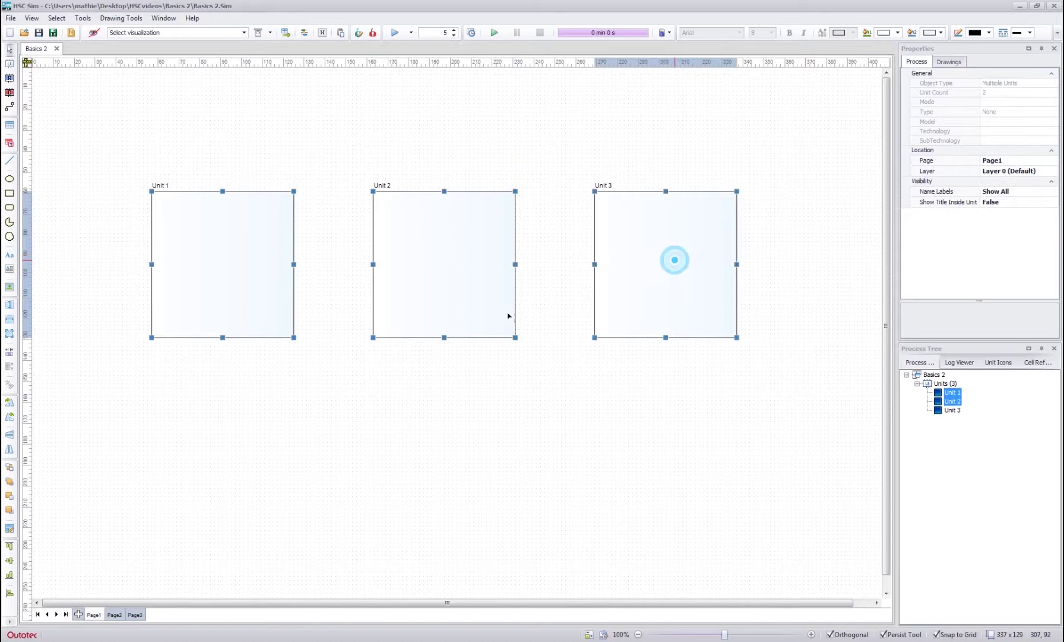
{"action": "left_click", "coordinate": [9, 622]}
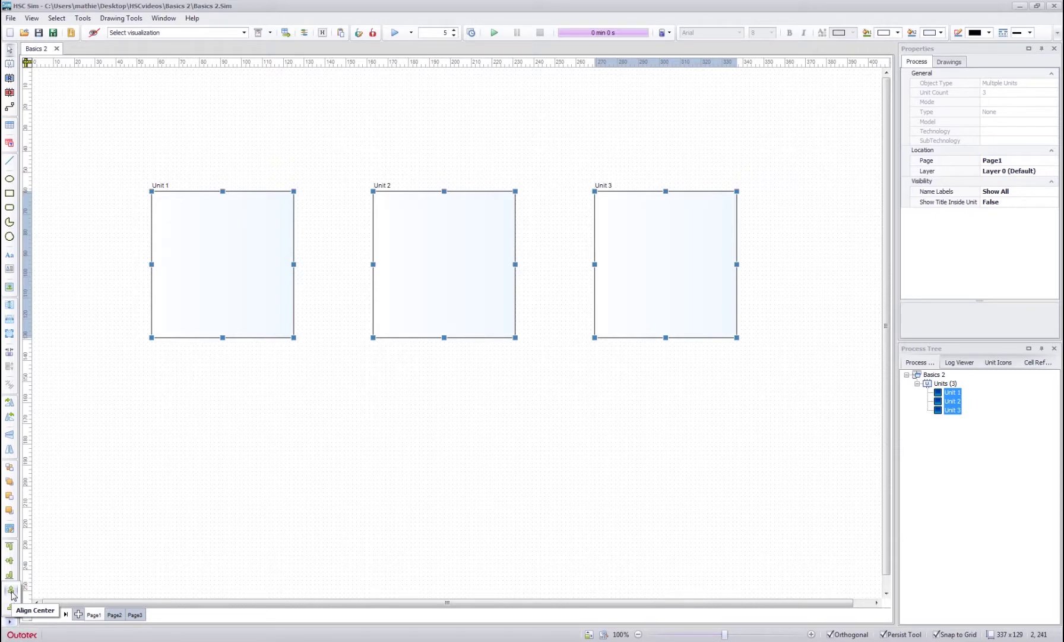
{"action": "left_click", "coordinate": [10, 591]}
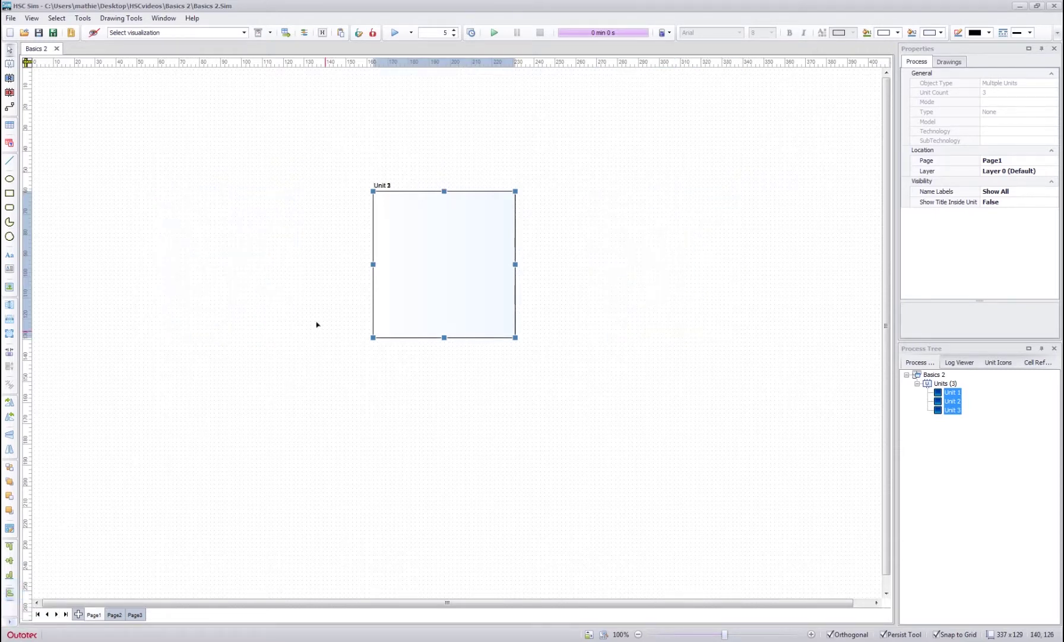
{"action": "left_click", "coordinate": [559, 356]}
Step: Move Unit 3 to the left and Unit 2 to the right of Unit 1
{"action": "left_click_drag", "start_coordinate": [458, 274], "coordinate": [223, 268]}
{"action": "left_click_drag", "start_coordinate": [428, 254], "coordinate": [681, 254]}
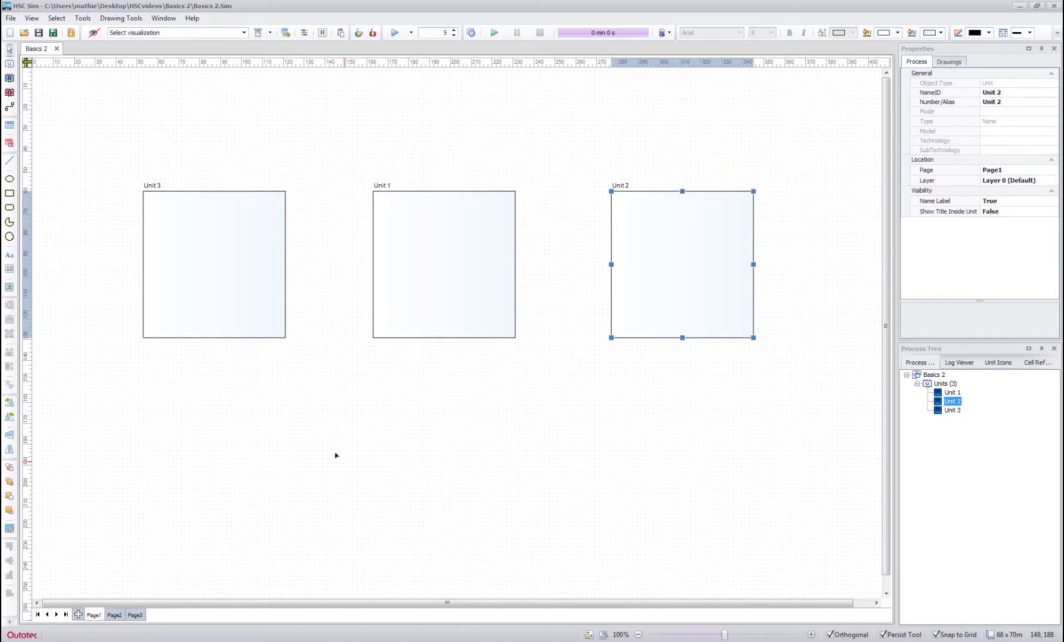
{"action": "left_click", "coordinate": [344, 459]}
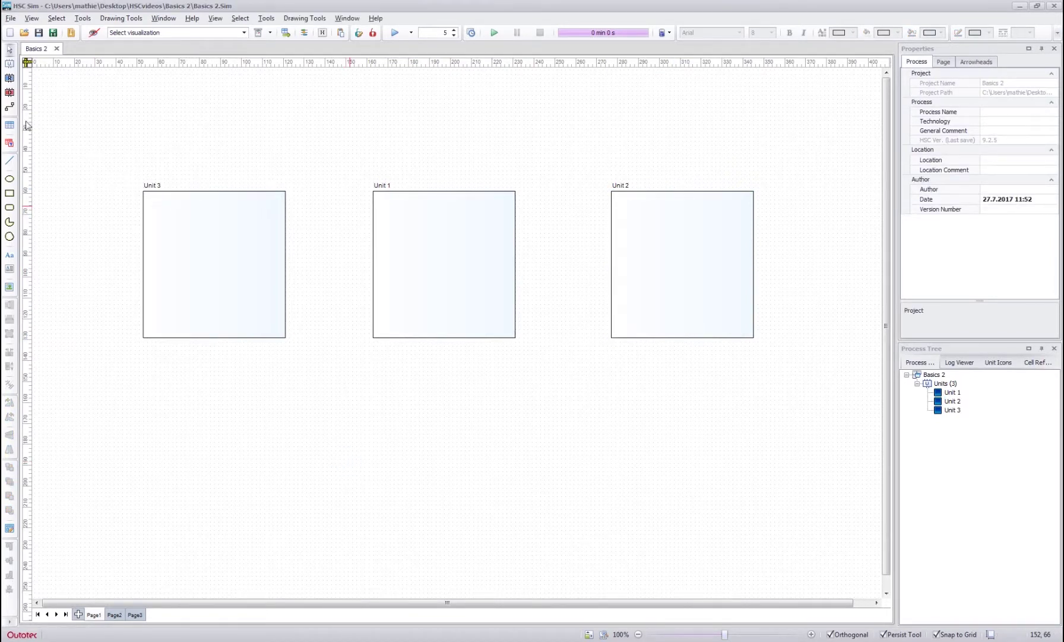
Step: Draw Streams 1 to 4 running upward into the bottom edge of Unit 3
{"action": "left_click", "coordinate": [10, 107]}
{"action": "left_click", "coordinate": [151, 465]}
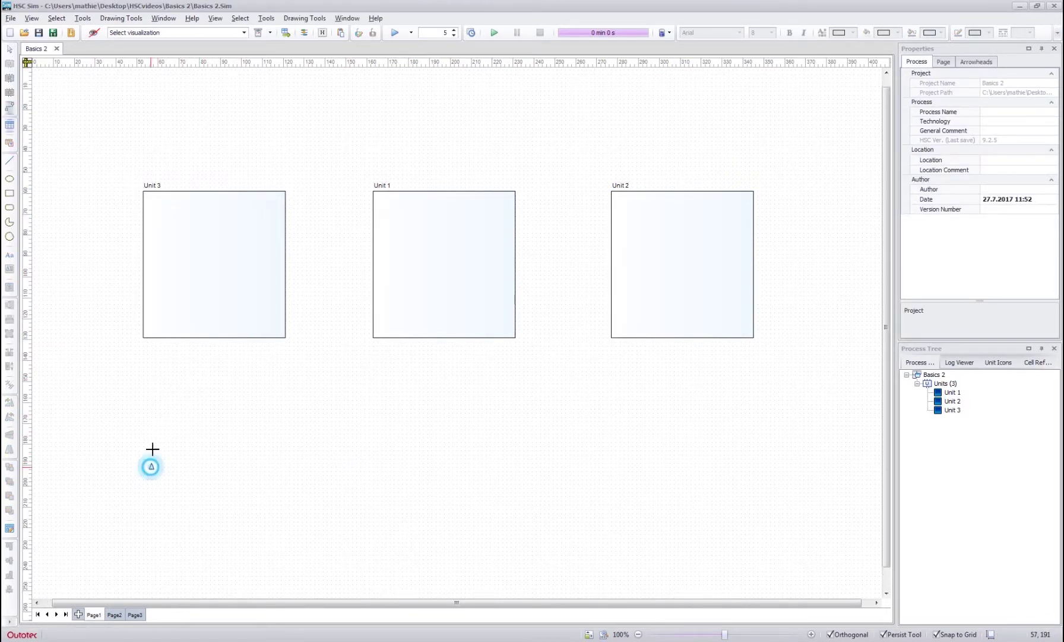
{"action": "left_click", "coordinate": [152, 339]}
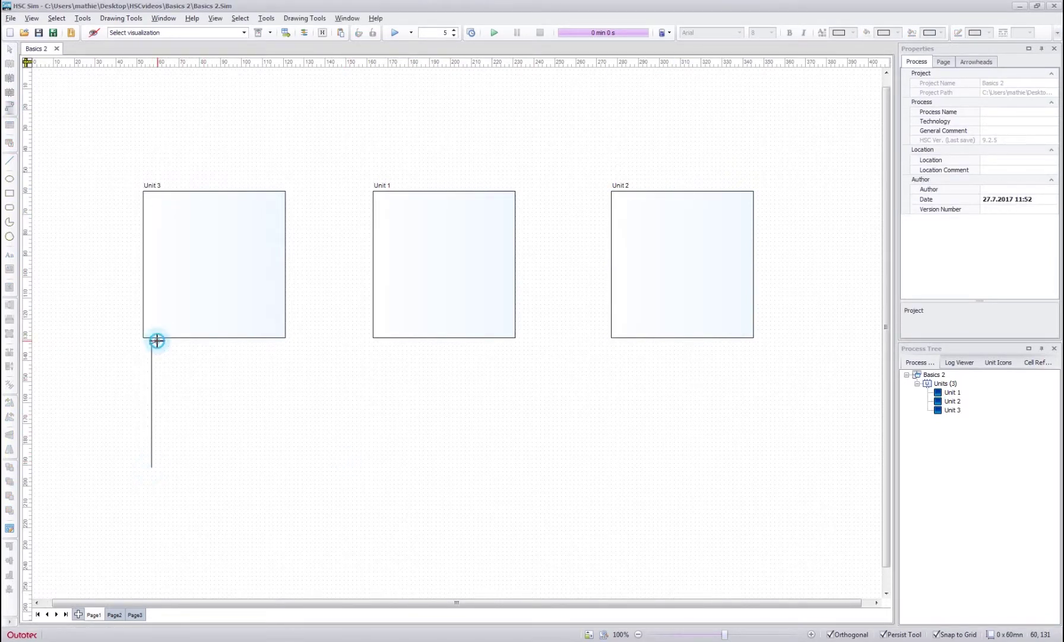
{"action": "left_click", "coordinate": [181, 448]}
{"action": "left_click", "coordinate": [195, 339]}
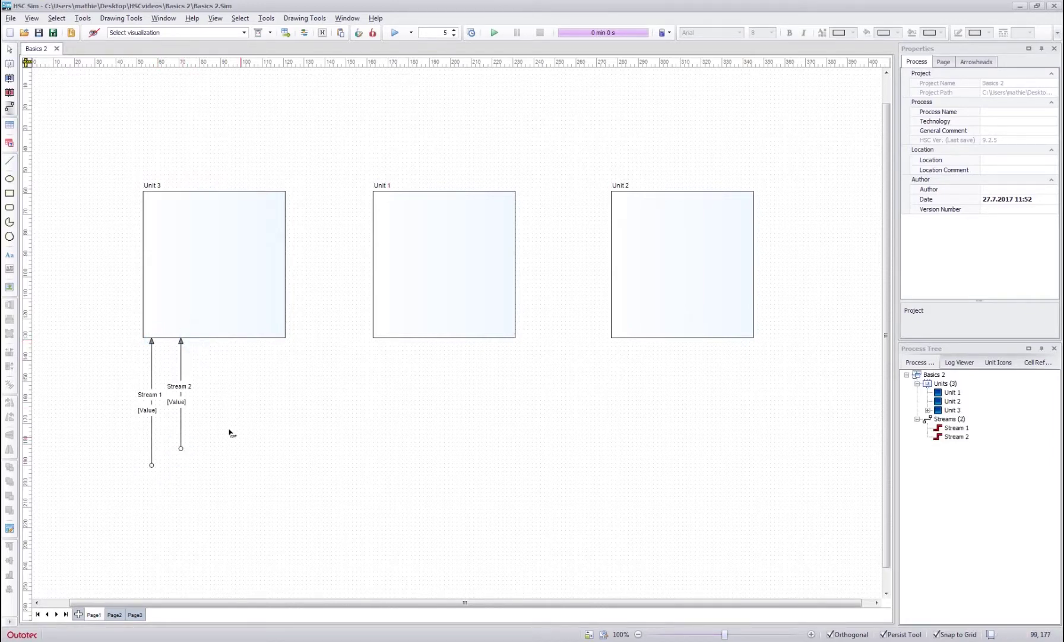
{"action": "left_click", "coordinate": [227, 448]}
{"action": "left_click", "coordinate": [226, 340]}
{"action": "left_click", "coordinate": [260, 496]}
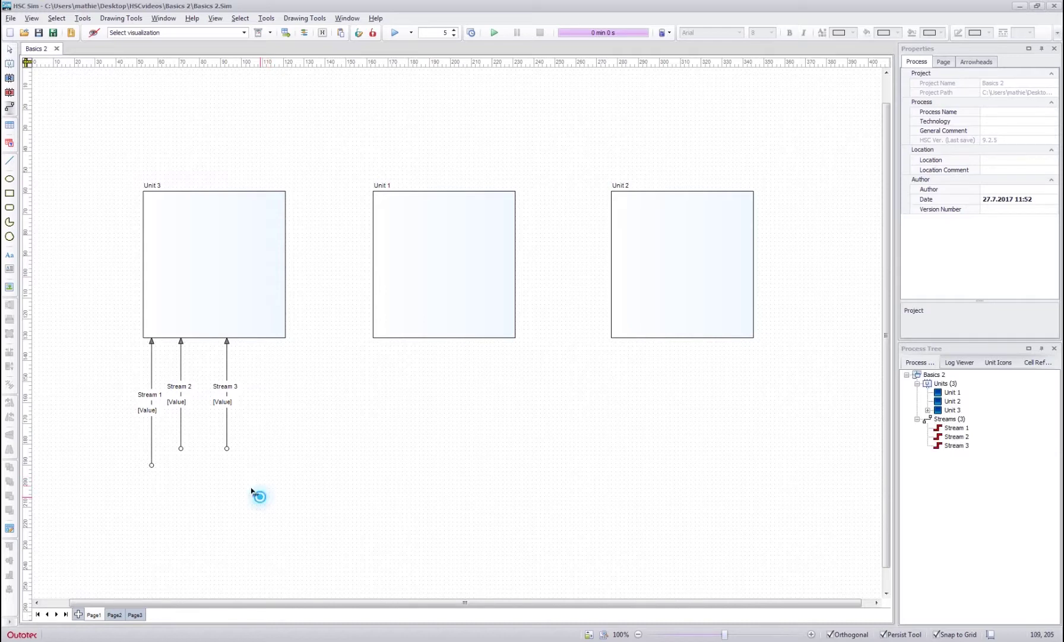
{"action": "left_click", "coordinate": [266, 344]}
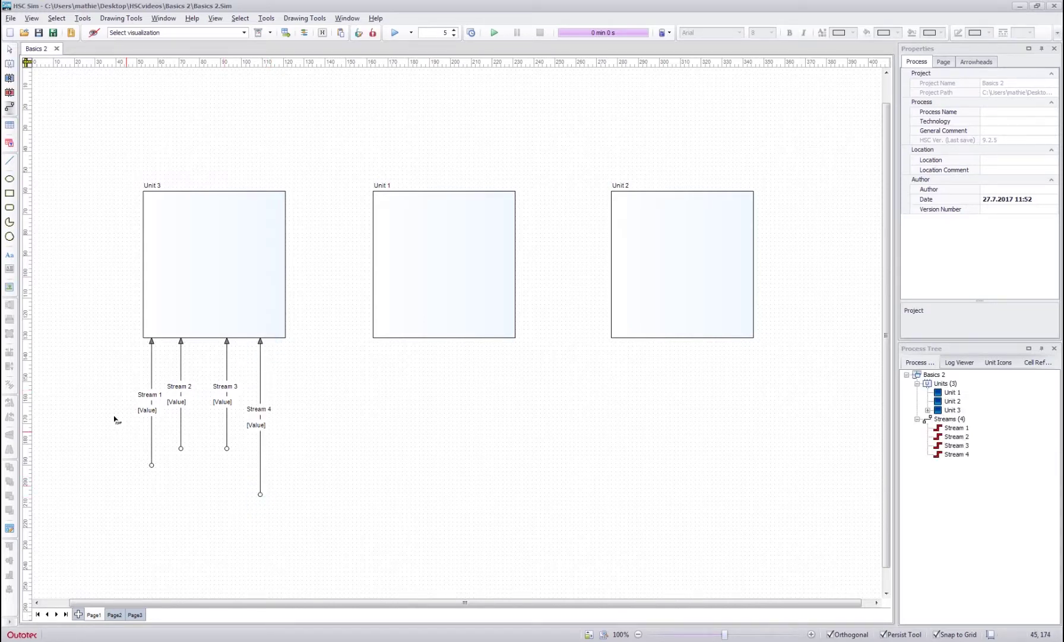
Step: Give the four streams the same shape, align them, and attach their tops to Unit 3
{"action": "left_click", "coordinate": [10, 49]}
{"action": "left_click_drag", "start_coordinate": [108, 435], "coordinate": [297, 536]}
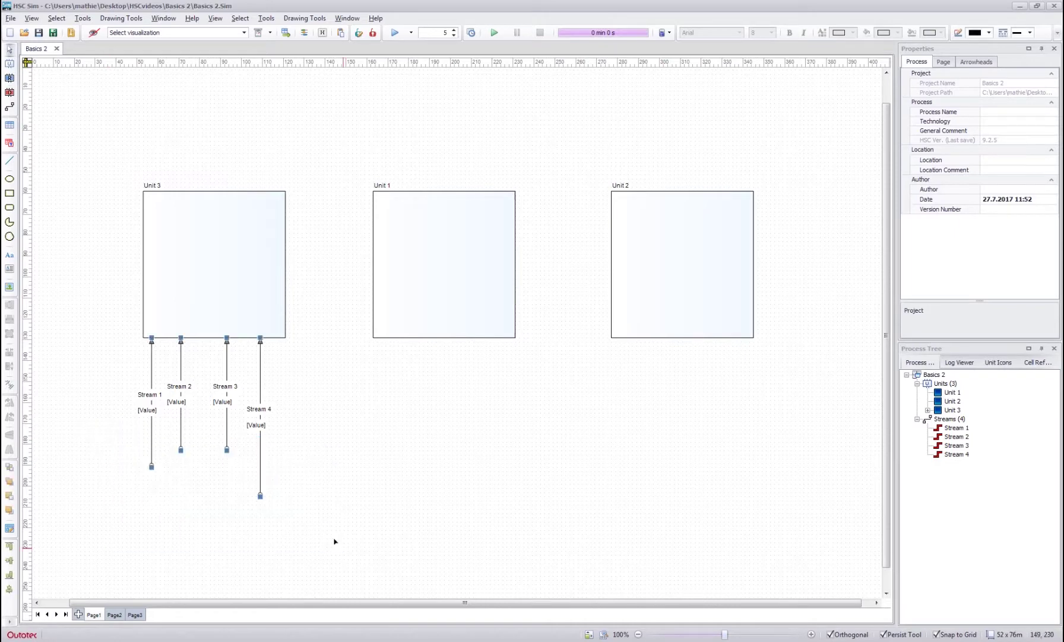
{"action": "left_click", "coordinate": [11, 385]}
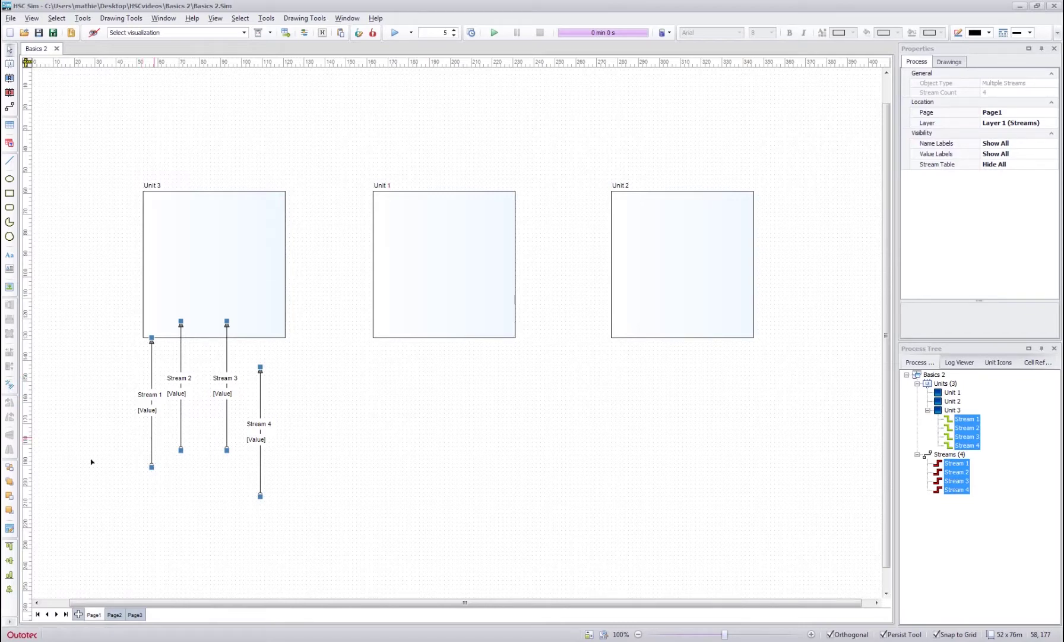
{"action": "left_click", "coordinate": [9, 574]}
{"action": "left_click_drag", "start_coordinate": [226, 394], "coordinate": [231, 365]}
{"action": "left_click", "coordinate": [458, 498]}
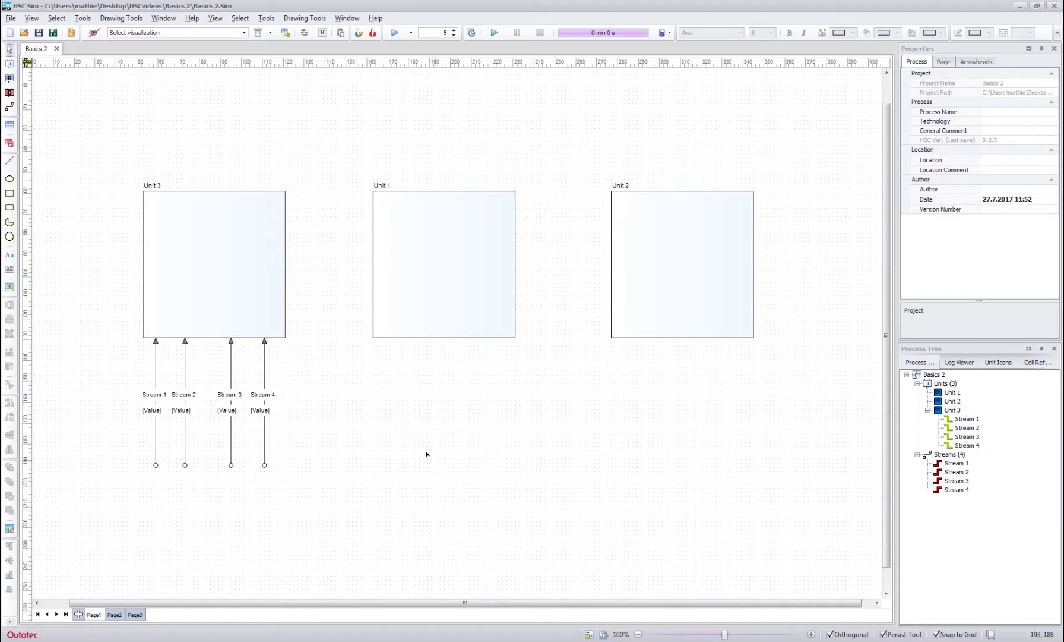
Step: Add a new Unit 4 overlapping the upper right of Unit 3
{"action": "left_click", "coordinate": [187, 249]}
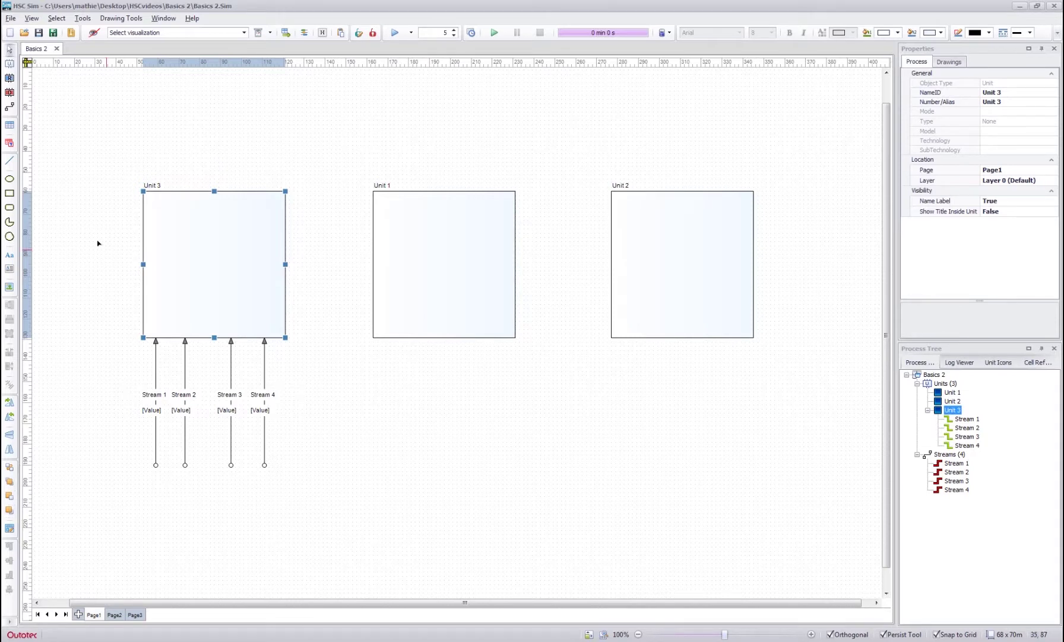
{"action": "left_click", "coordinate": [10, 63]}
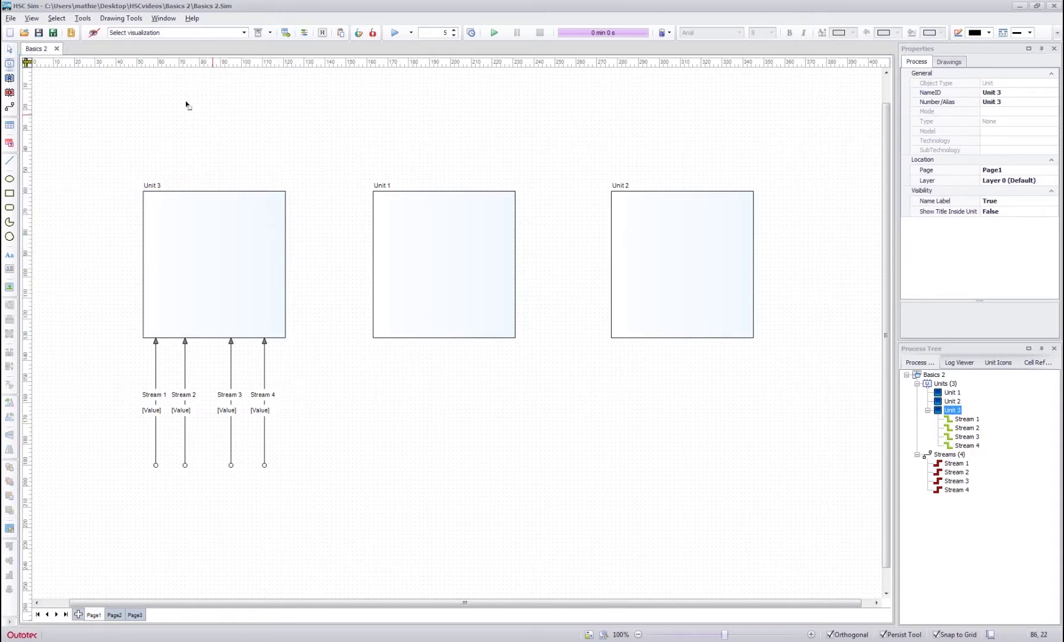
{"action": "left_click_drag", "start_coordinate": [193, 107], "coordinate": [303, 254]}
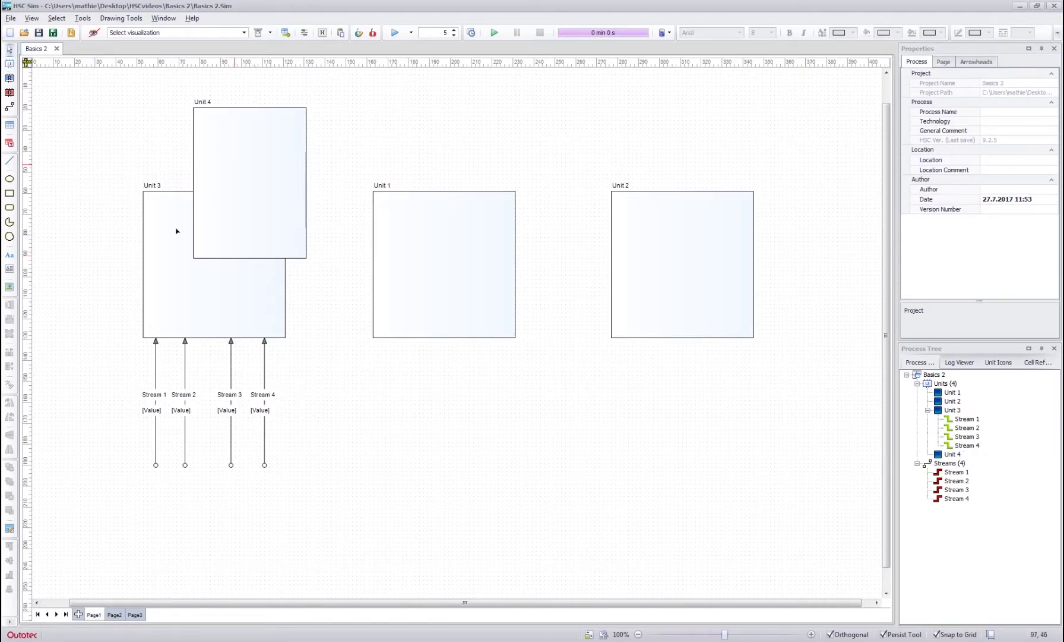
Step: Bring Unit 3 to the front so it is drawn over Unit 4
{"action": "left_click", "coordinate": [160, 246]}
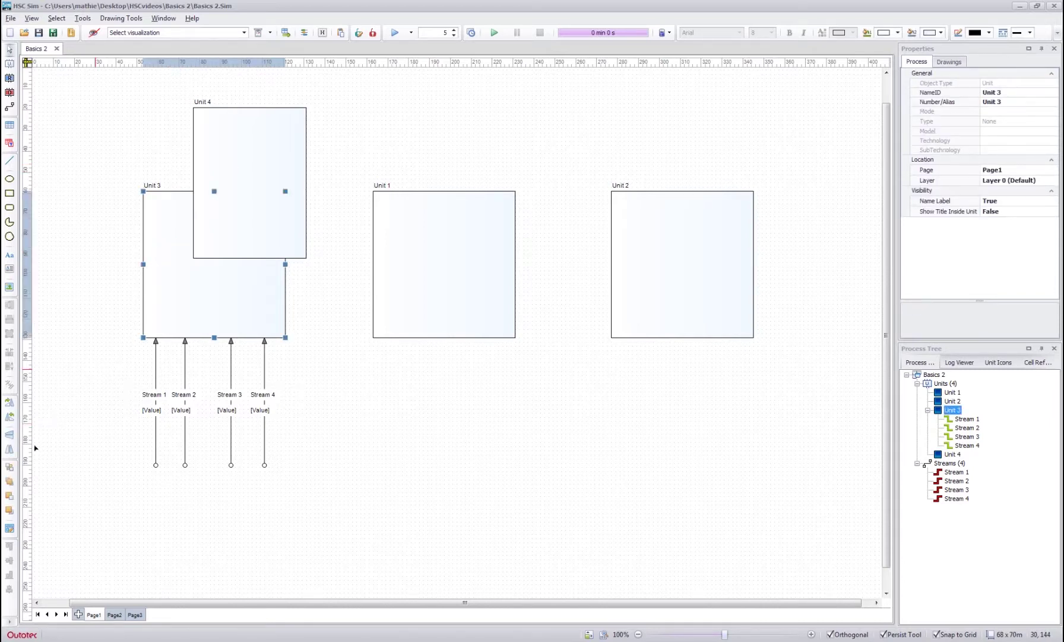
{"action": "left_click", "coordinate": [8, 482]}
{"action": "left_click", "coordinate": [68, 301]}
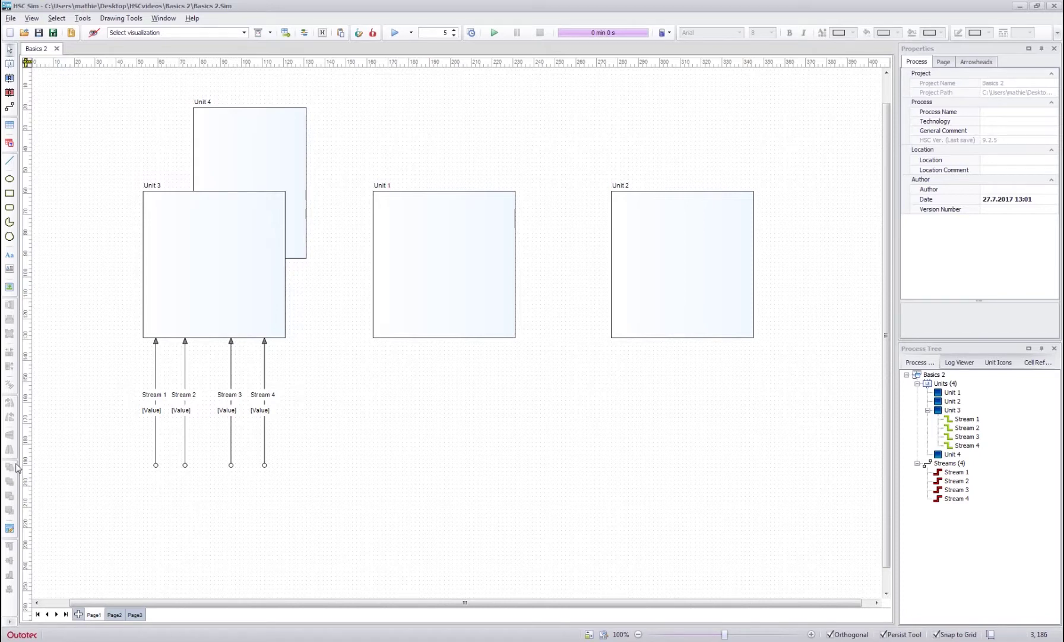
{"action": "left_click", "coordinate": [394, 383]}
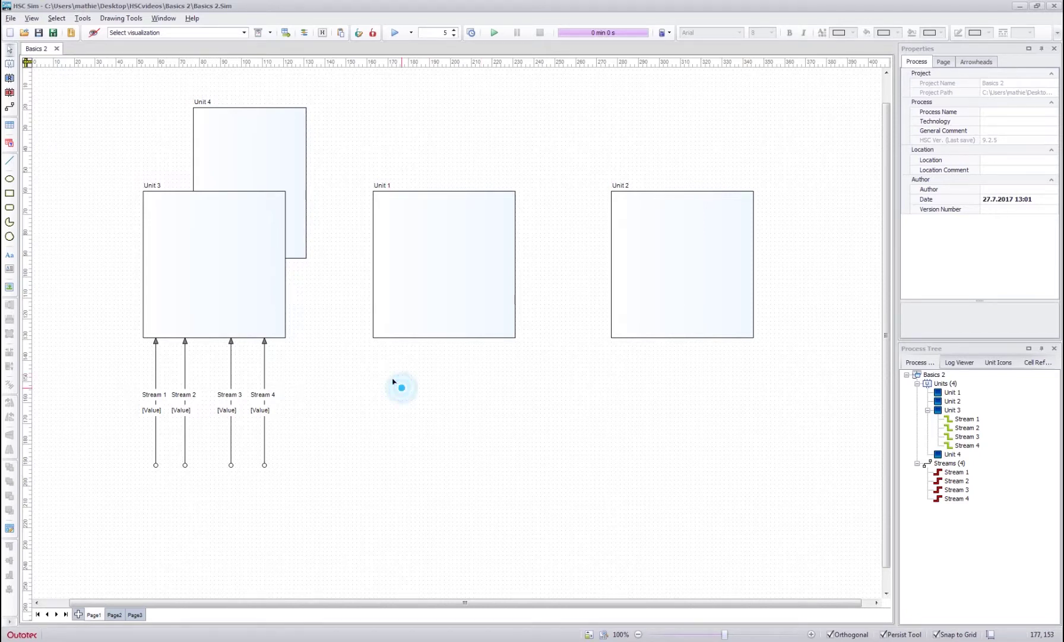
{"action": "left_click", "coordinate": [425, 277]}
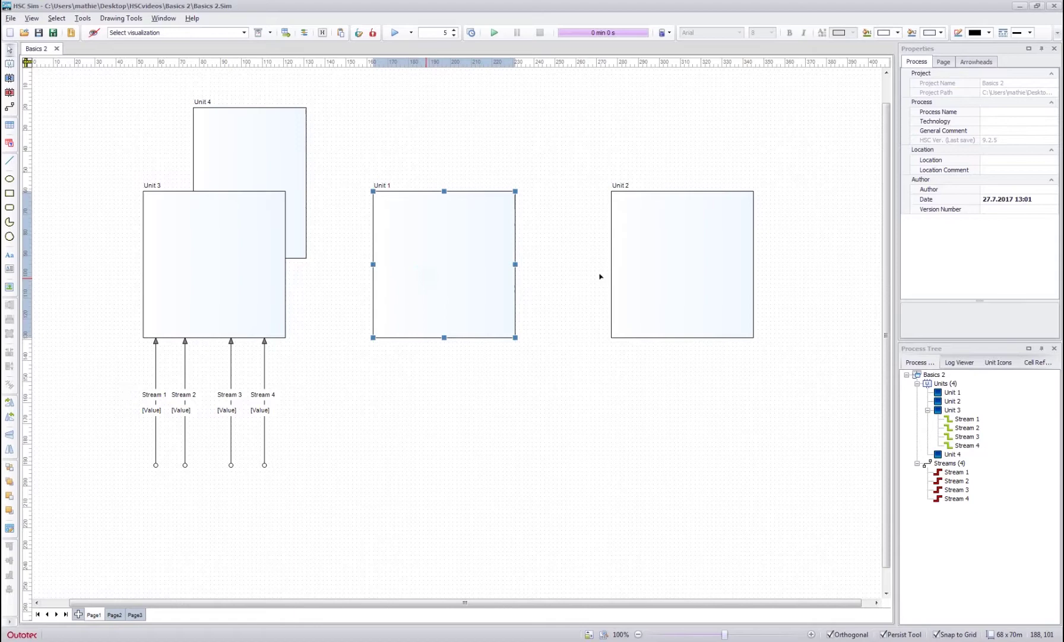
{"action": "left_click", "coordinate": [667, 270]}
{"action": "left_click", "coordinate": [476, 280]}
{"action": "left_click", "coordinate": [211, 274]}
{"action": "left_click", "coordinate": [250, 133]}
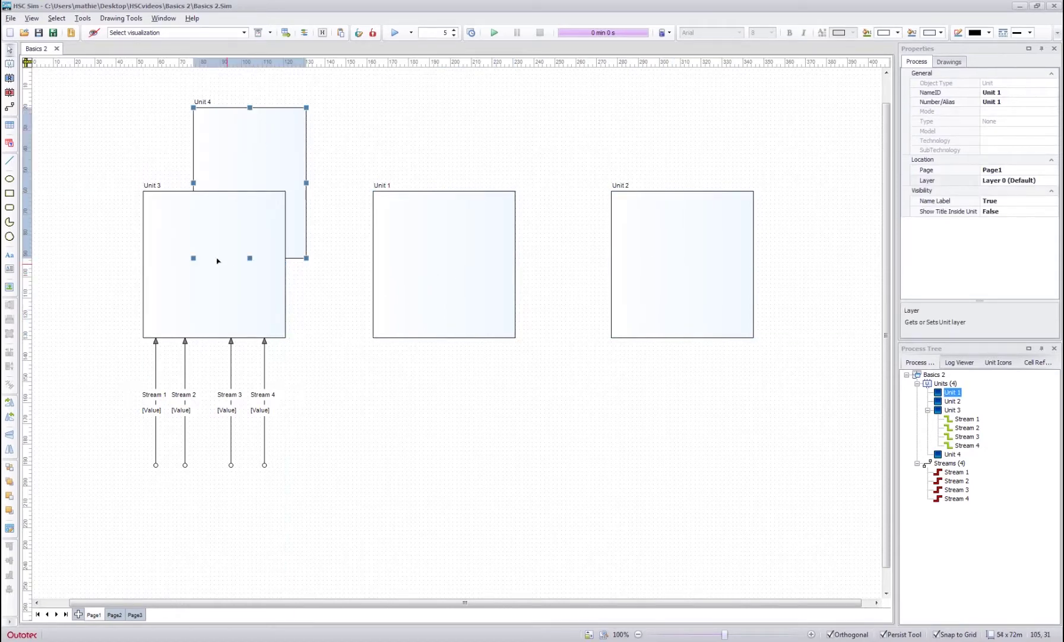
{"action": "left_click", "coordinate": [223, 290]}
{"action": "left_click", "coordinate": [464, 273]}
{"action": "left_click", "coordinate": [695, 237]}
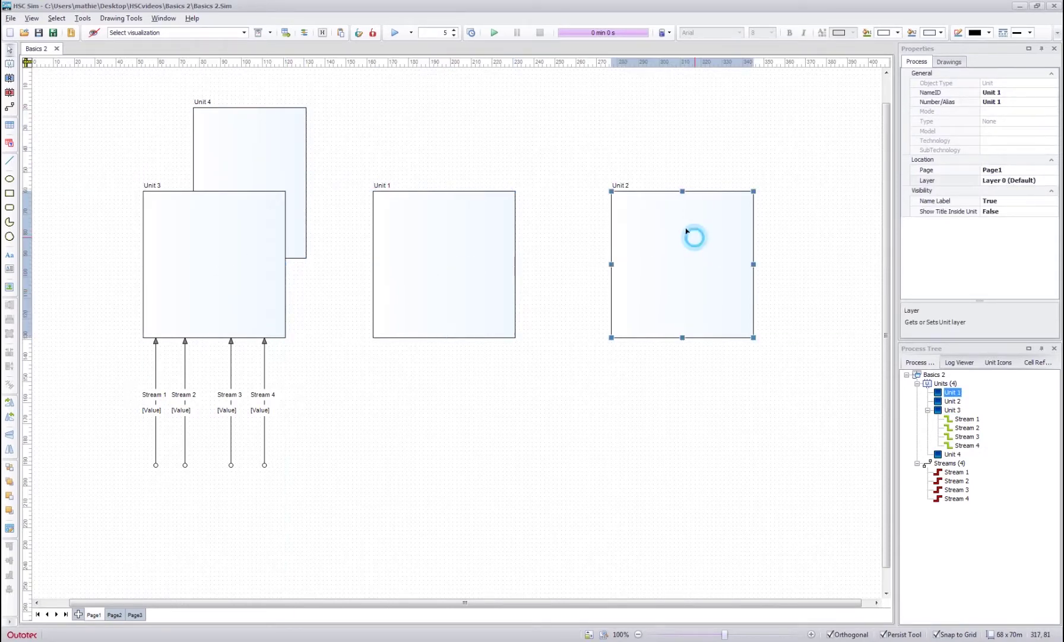
{"action": "left_click", "coordinate": [461, 248]}
{"action": "left_click", "coordinate": [242, 249]}
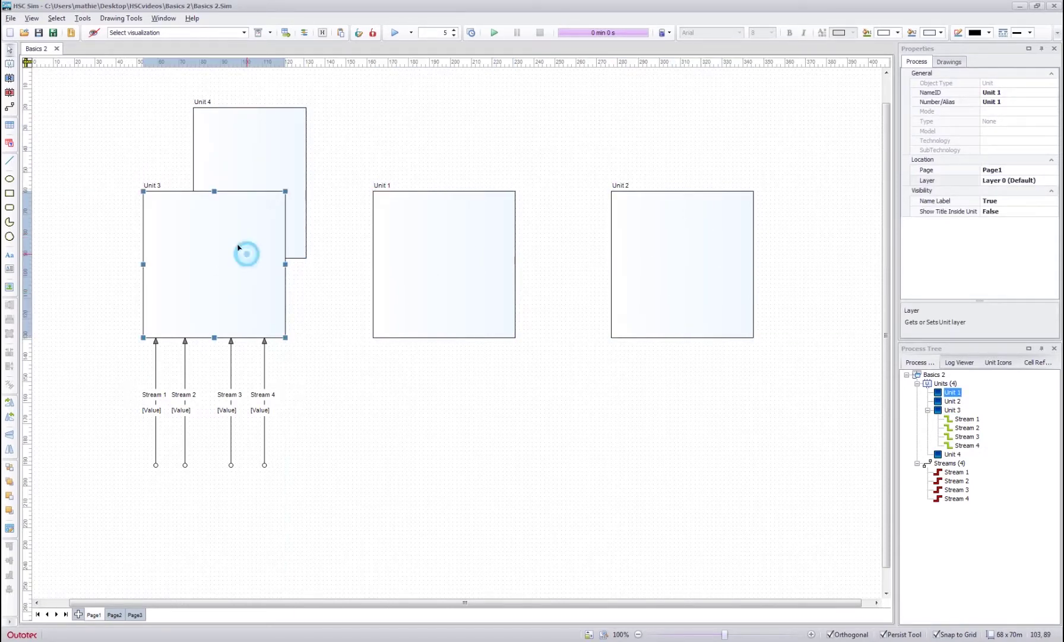
{"action": "left_click", "coordinate": [263, 361]}
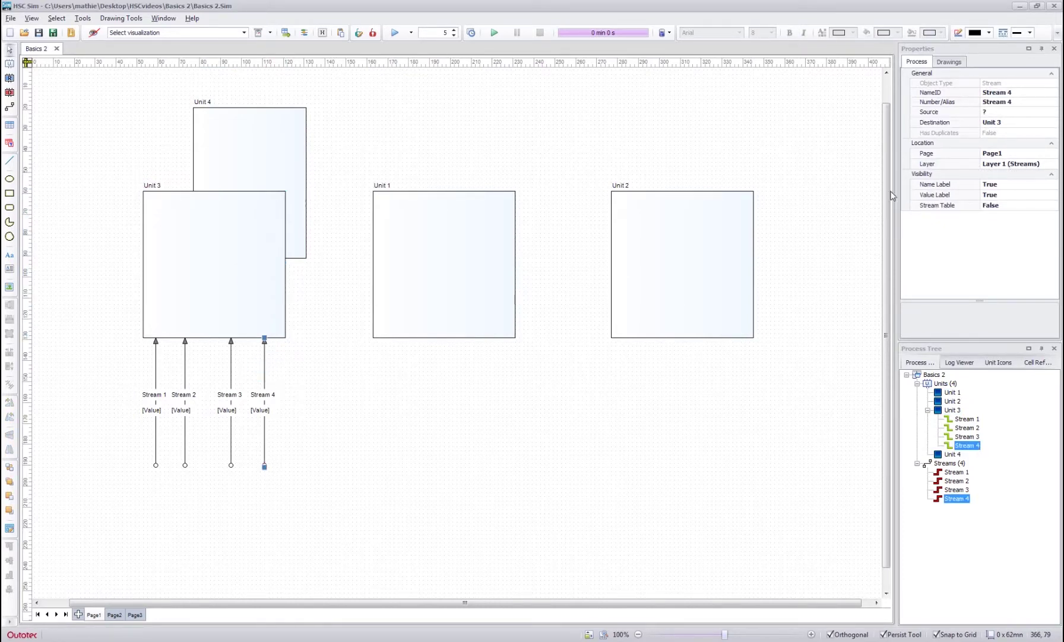
{"action": "left_click", "coordinate": [231, 369]}
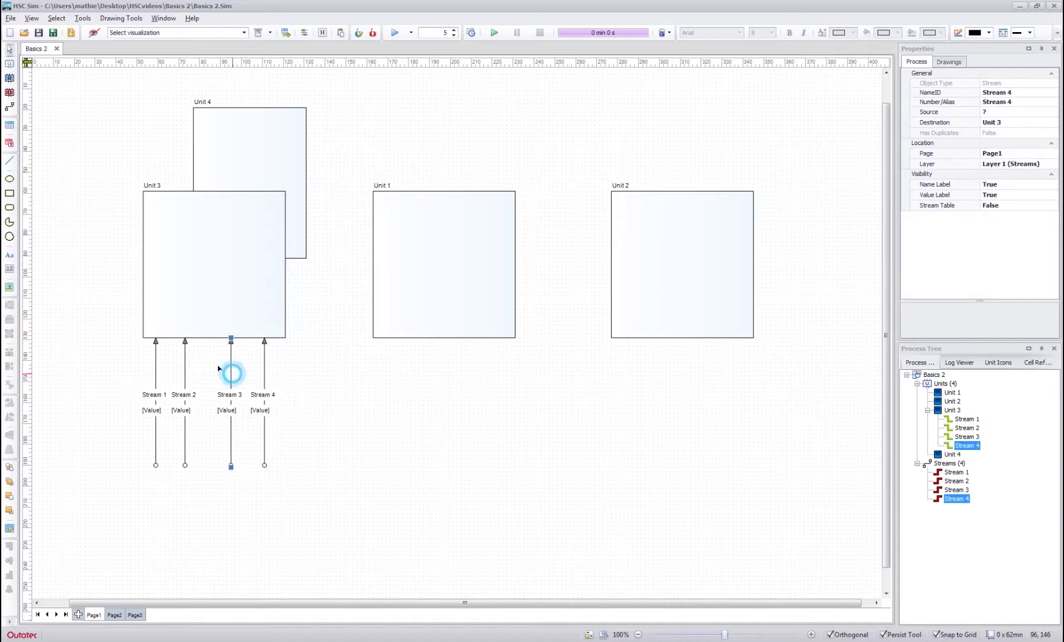
{"action": "left_click", "coordinate": [156, 364]}
{"action": "left_click", "coordinate": [185, 370]}
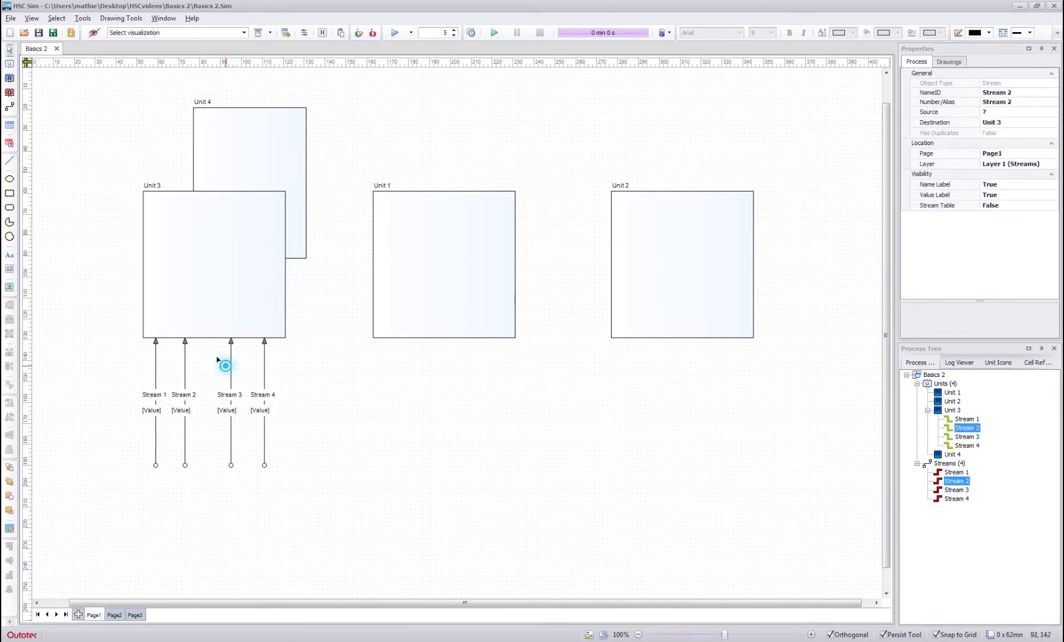
{"action": "left_click", "coordinate": [256, 356]}
{"action": "left_click", "coordinate": [264, 362]}
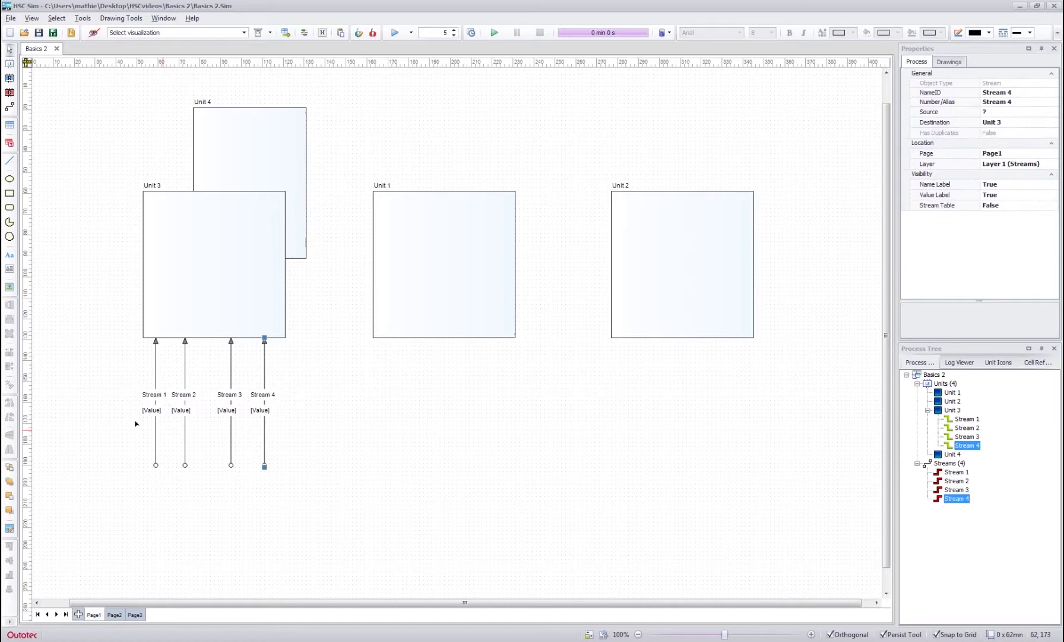
{"action": "left_click", "coordinate": [10, 529]}
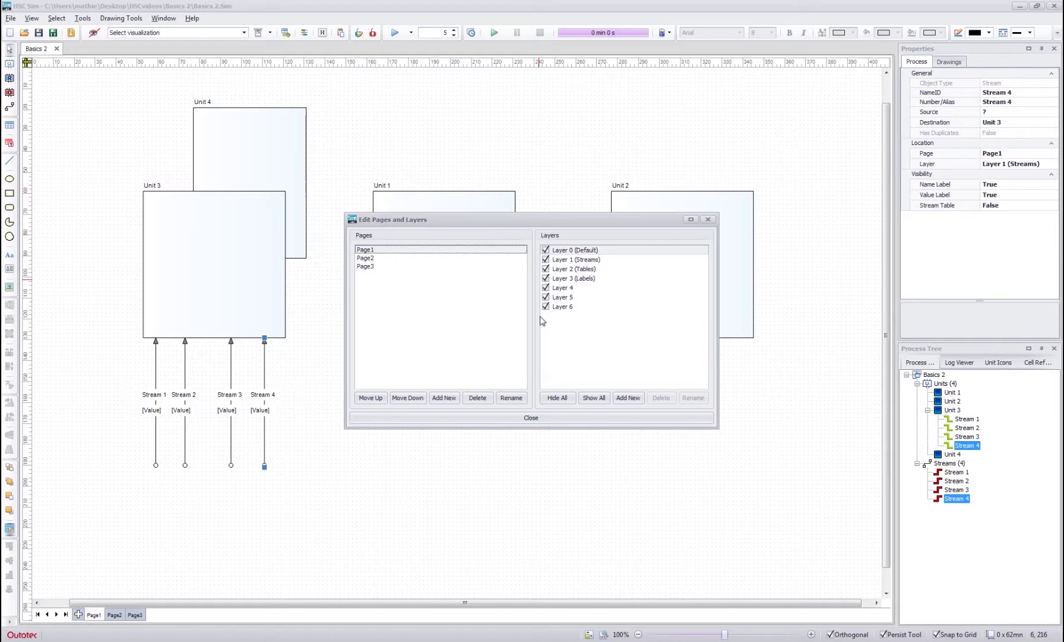
{"action": "left_click", "coordinate": [532, 418]}
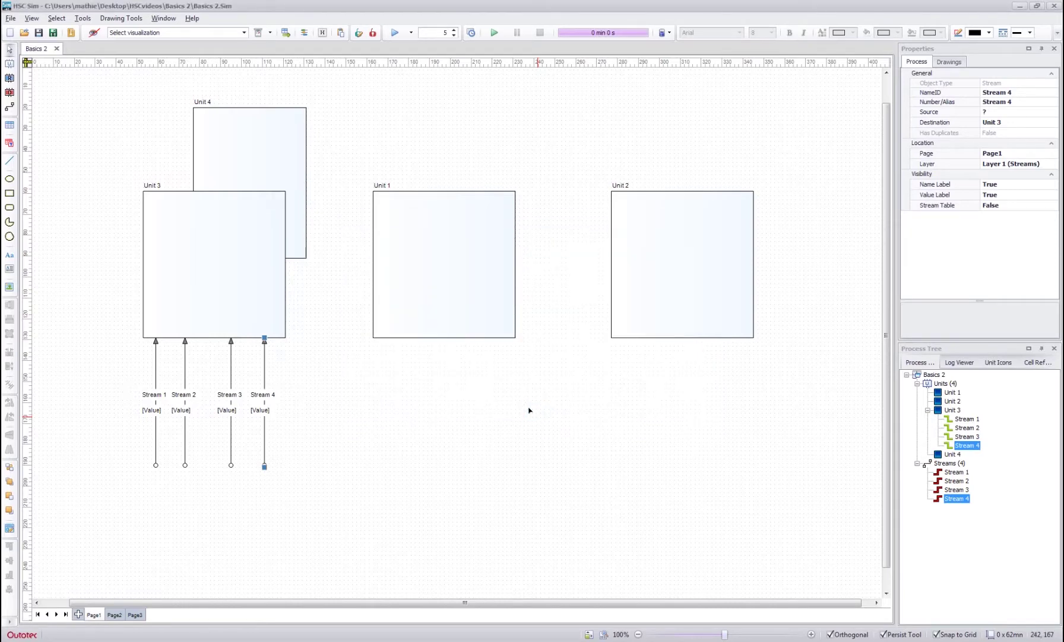
{"action": "left_click", "coordinate": [104, 136]}
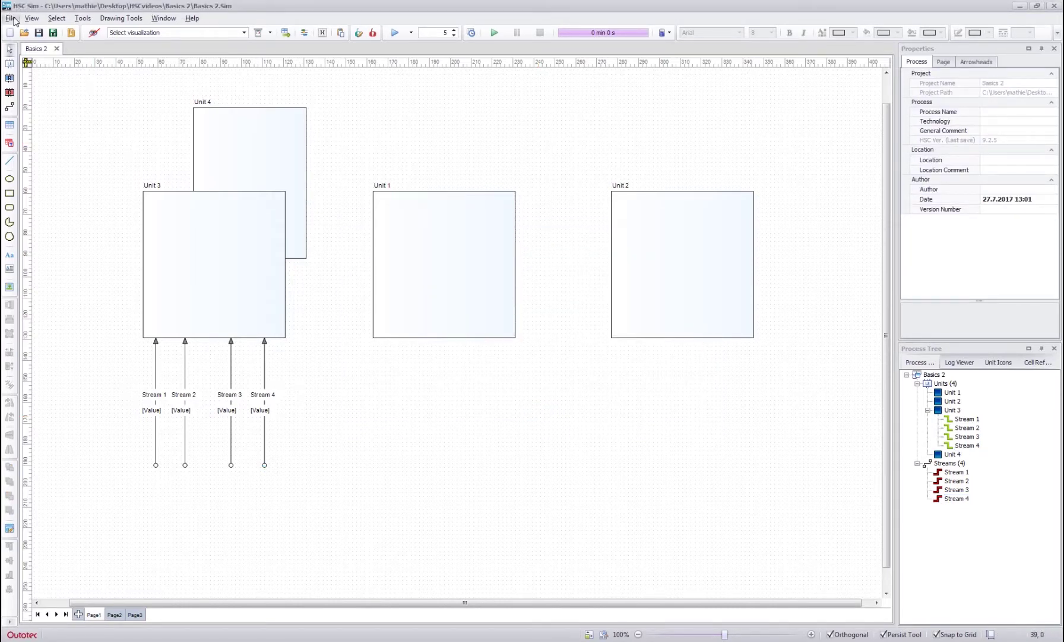
Step: Start File > Add To Archive, cancel the save window without saving, and reopen the File menu
{"action": "left_click", "coordinate": [12, 18]}
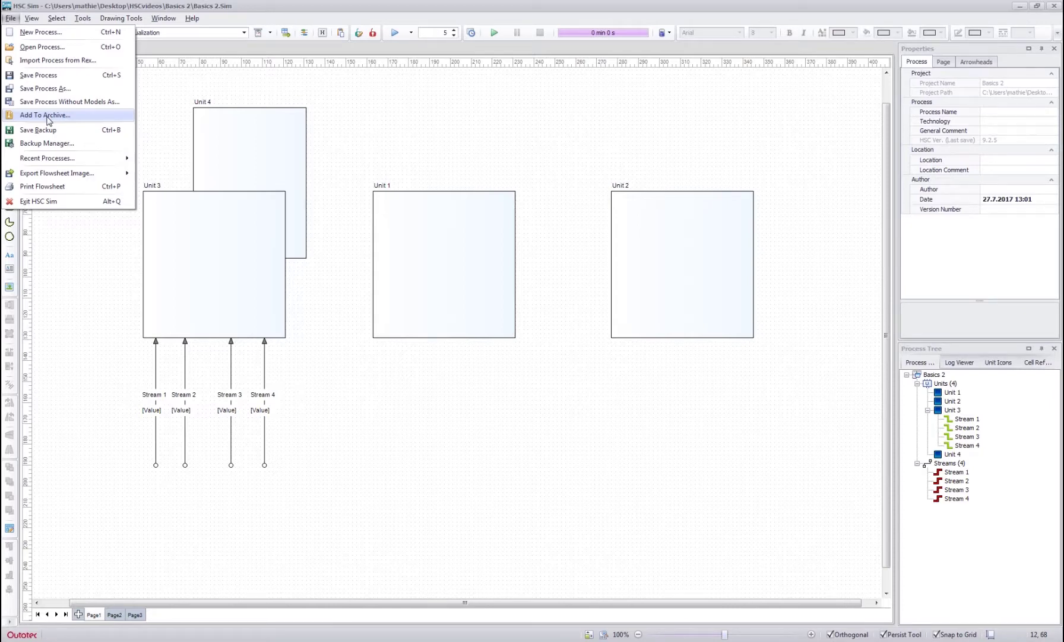
{"action": "left_click", "coordinate": [48, 118]}
{"action": "left_click", "coordinate": [116, 286]}
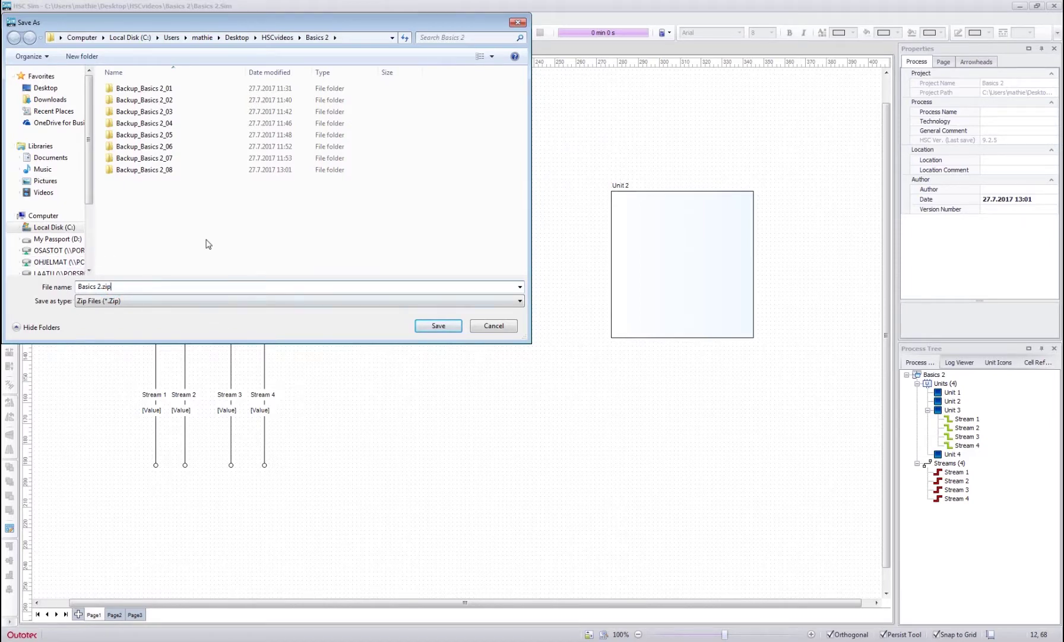
{"action": "left_click", "coordinate": [493, 325]}
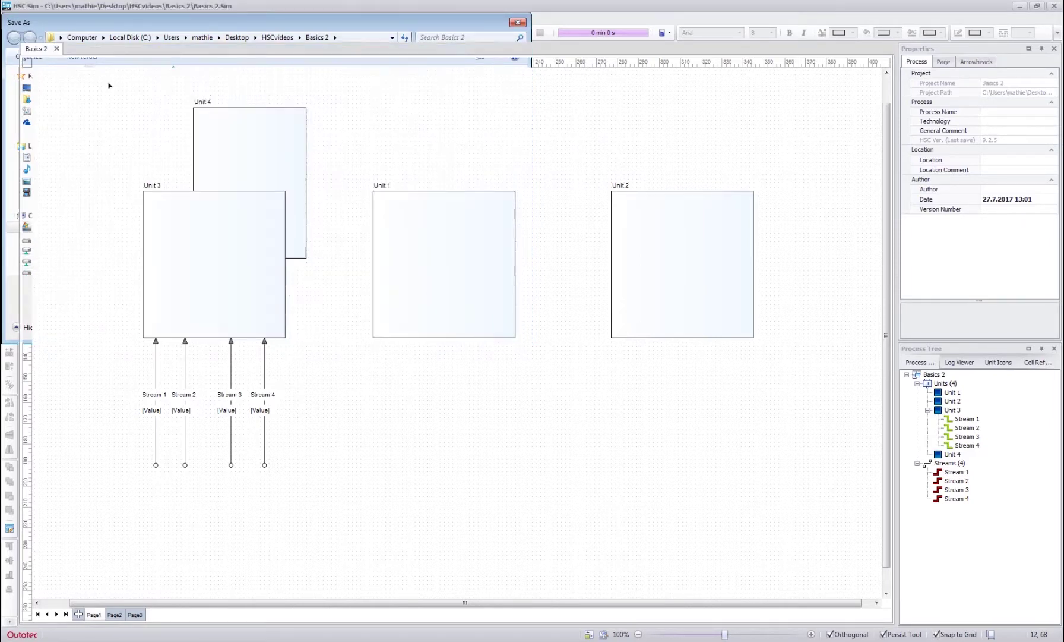
{"action": "left_click", "coordinate": [12, 19]}
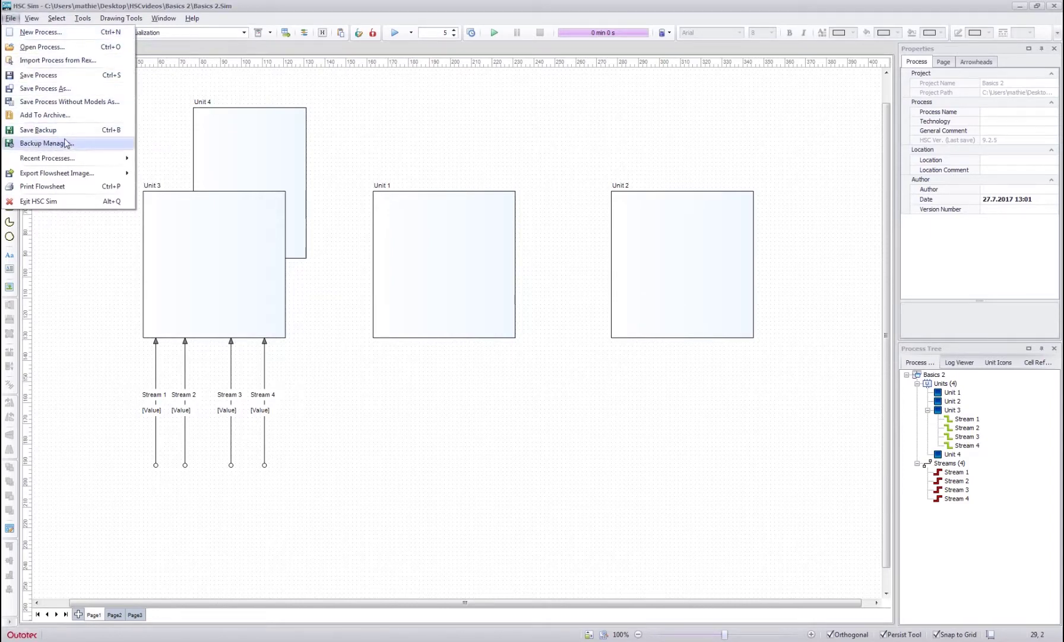
Step: Review Backup_Basics 2_01 in the Backup Manager and cancel without creating a backup
{"action": "left_click", "coordinate": [40, 130]}
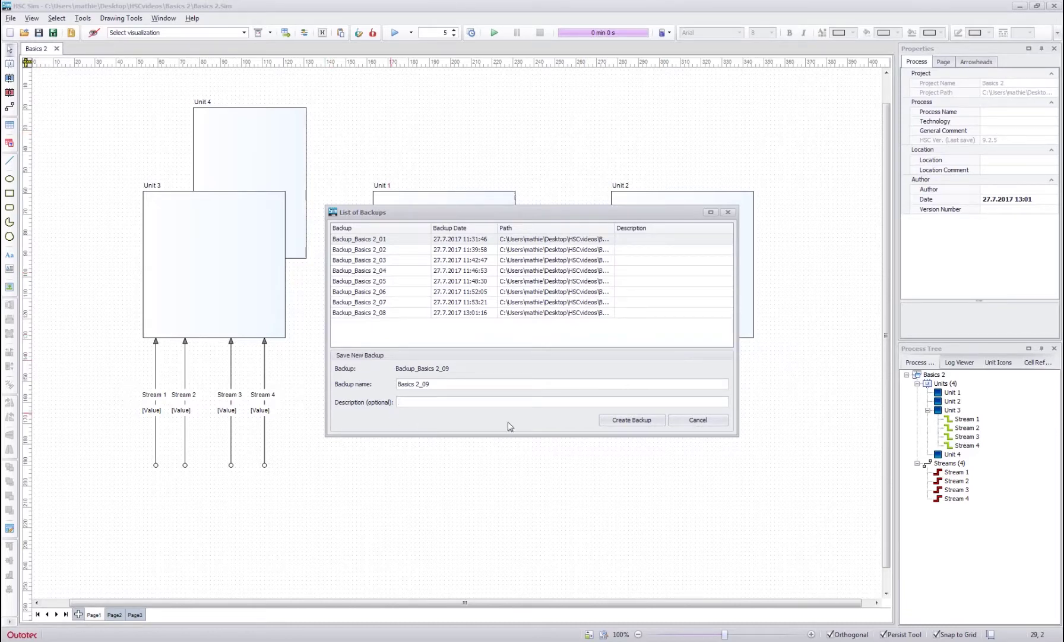
{"action": "left_click", "coordinate": [389, 328]}
{"action": "left_click", "coordinate": [698, 420]}
{"action": "left_click", "coordinate": [32, 18]}
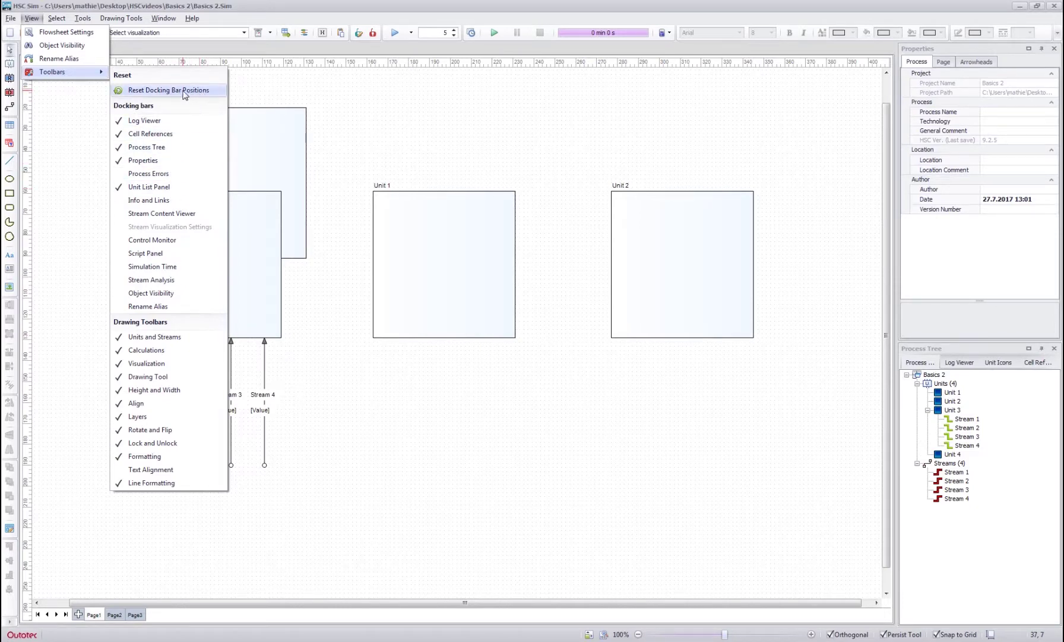
Step: Reset docking bar positions, close the Properties pane, then reset the docking layout again
{"action": "left_click", "coordinate": [185, 94]}
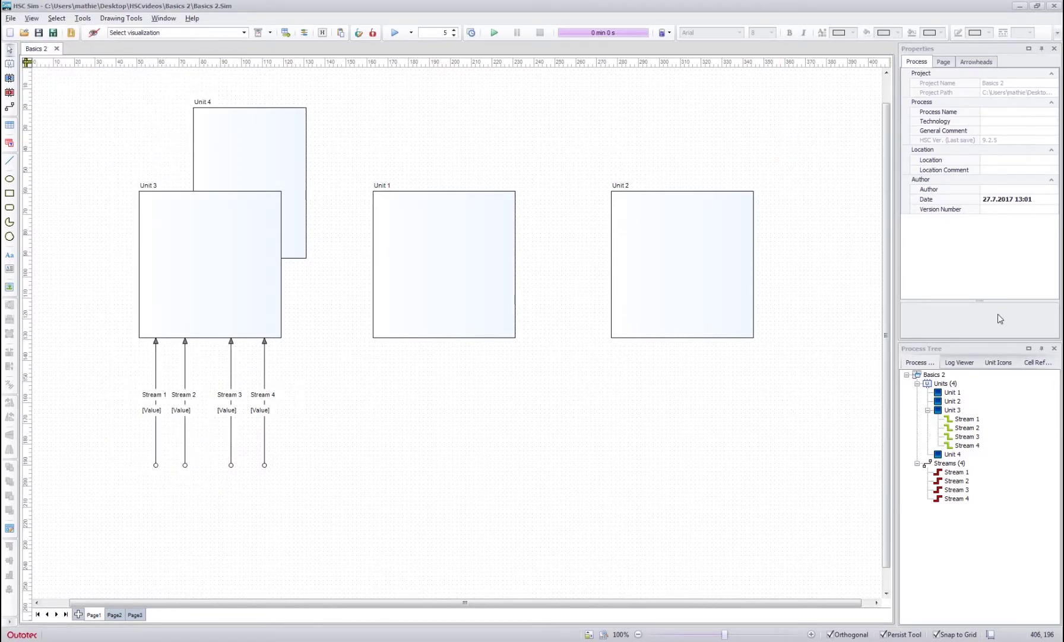
{"action": "left_click", "coordinate": [1055, 48]}
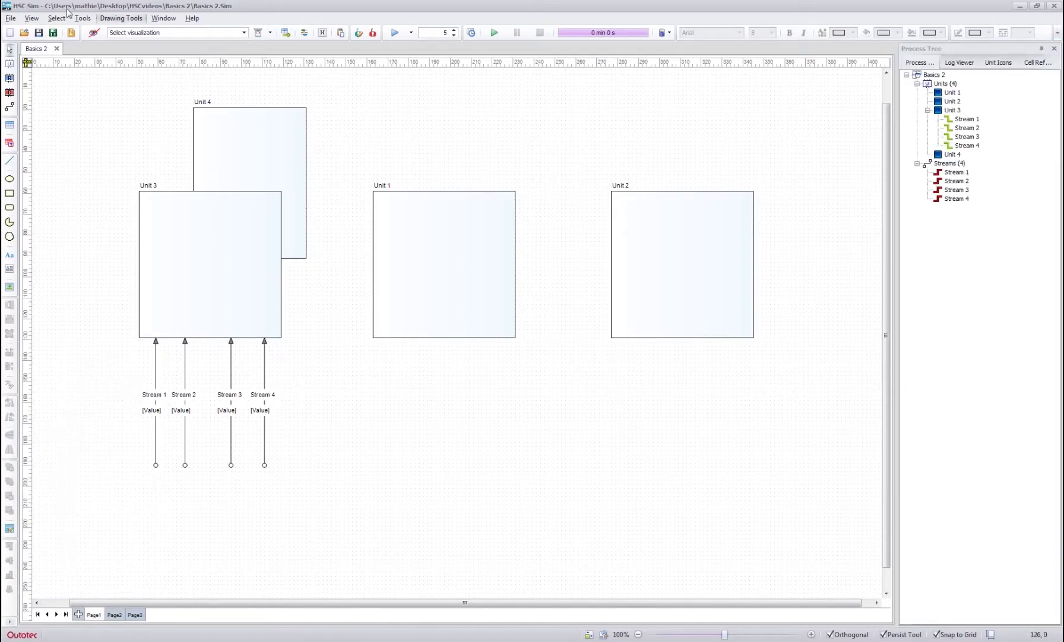
{"action": "left_click", "coordinate": [32, 18]}
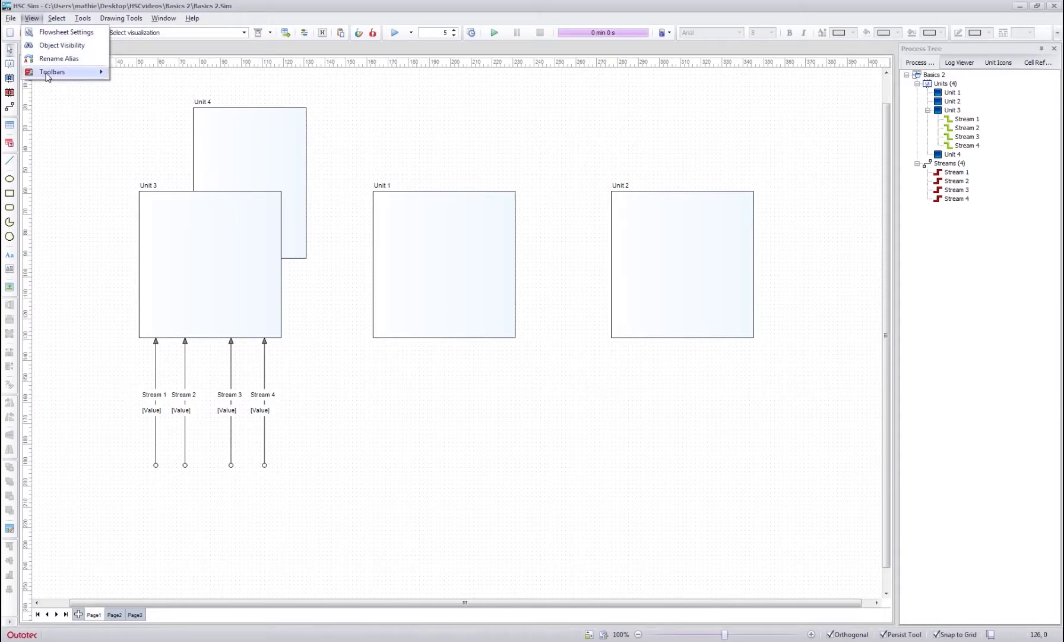
{"action": "mouse_move", "coordinate": [61, 76]}
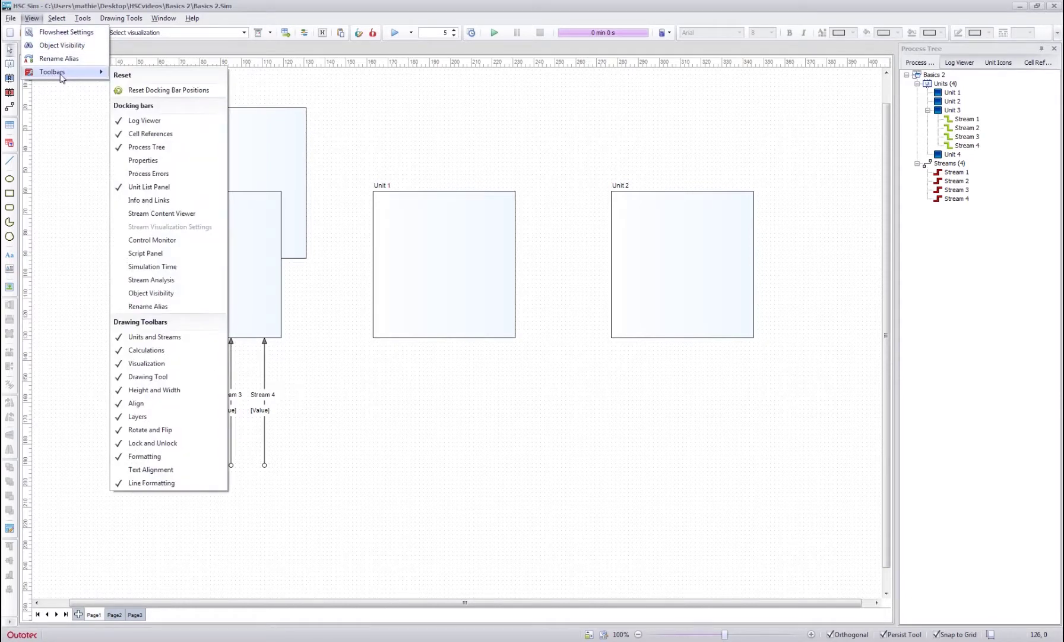
{"action": "left_click", "coordinate": [153, 90]}
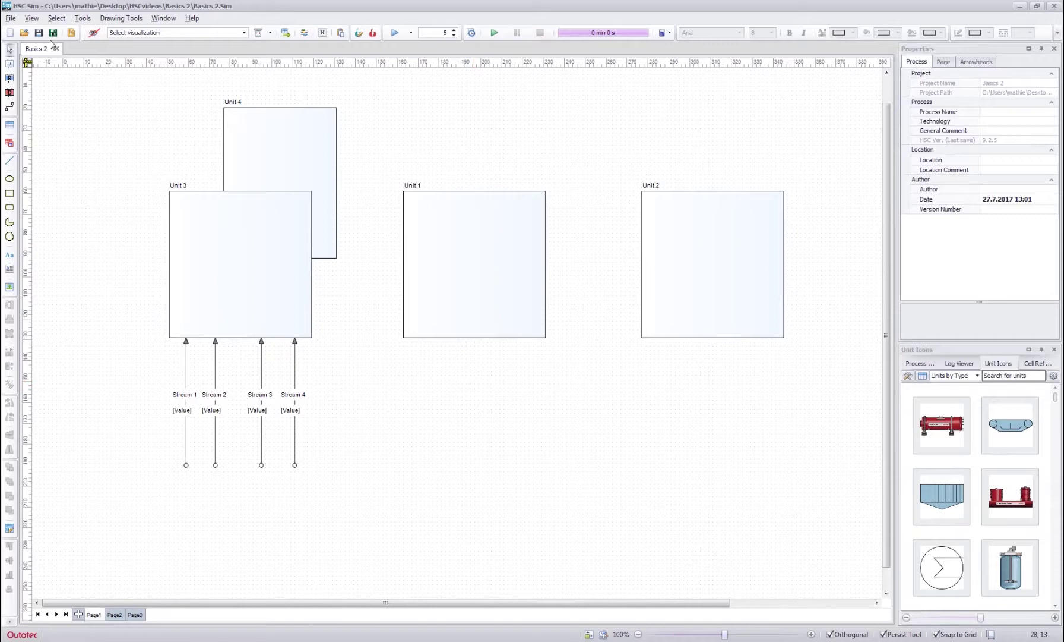
{"action": "left_click", "coordinate": [31, 18]}
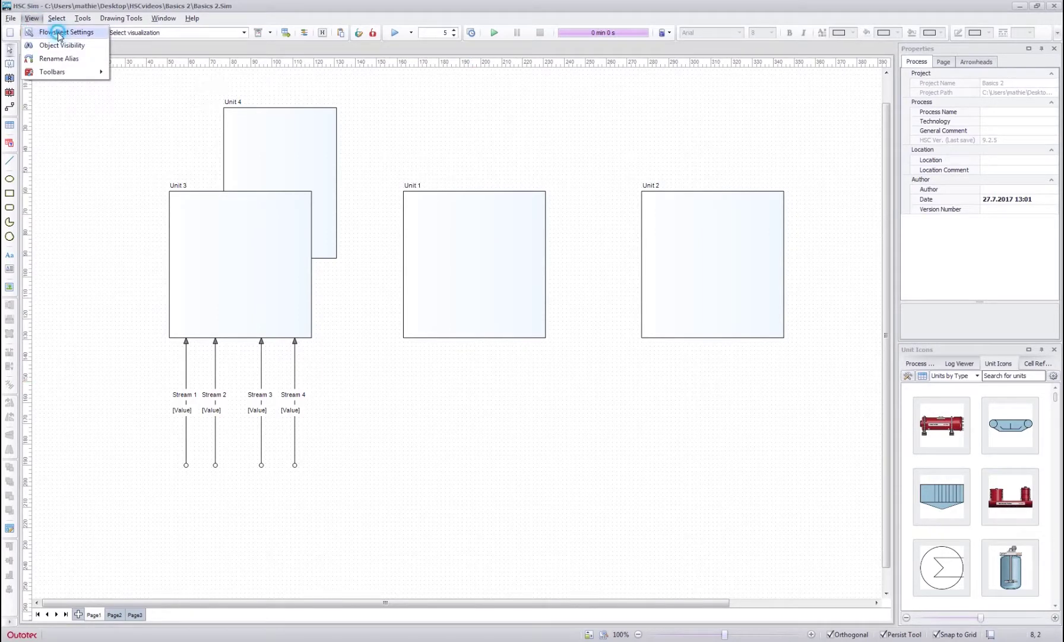
Step: In Flowsheet Settings, set default unit label font size 11 and bold, and apply
{"action": "left_click", "coordinate": [57, 33]}
{"action": "left_click", "coordinate": [460, 154]}
{"action": "left_click", "coordinate": [484, 154]}
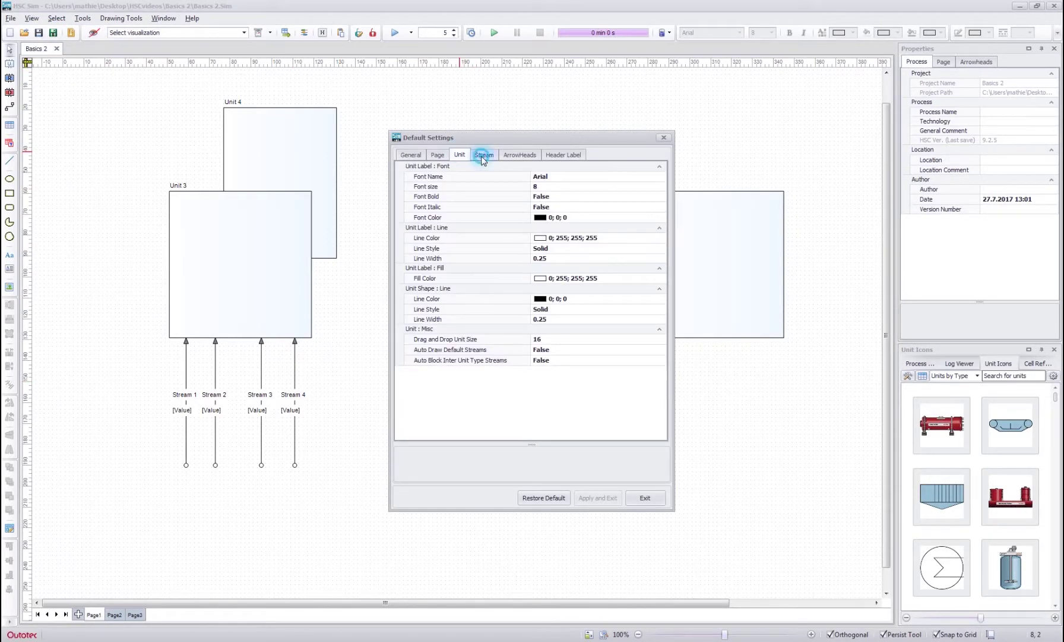
{"action": "left_click", "coordinate": [460, 155]}
{"action": "left_click", "coordinate": [438, 154]}
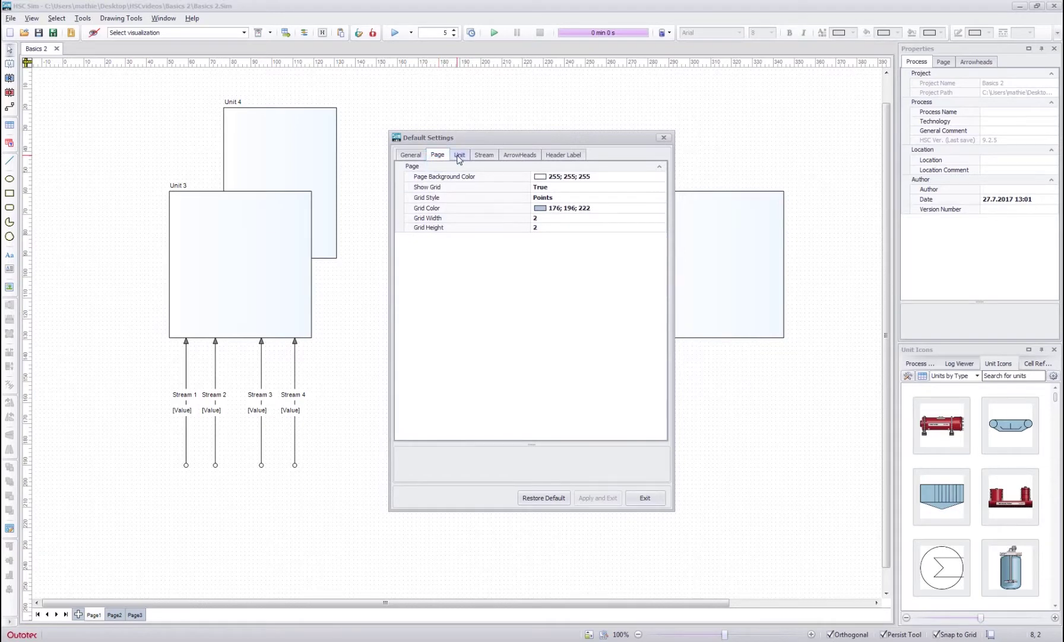
{"action": "left_click", "coordinate": [459, 155]}
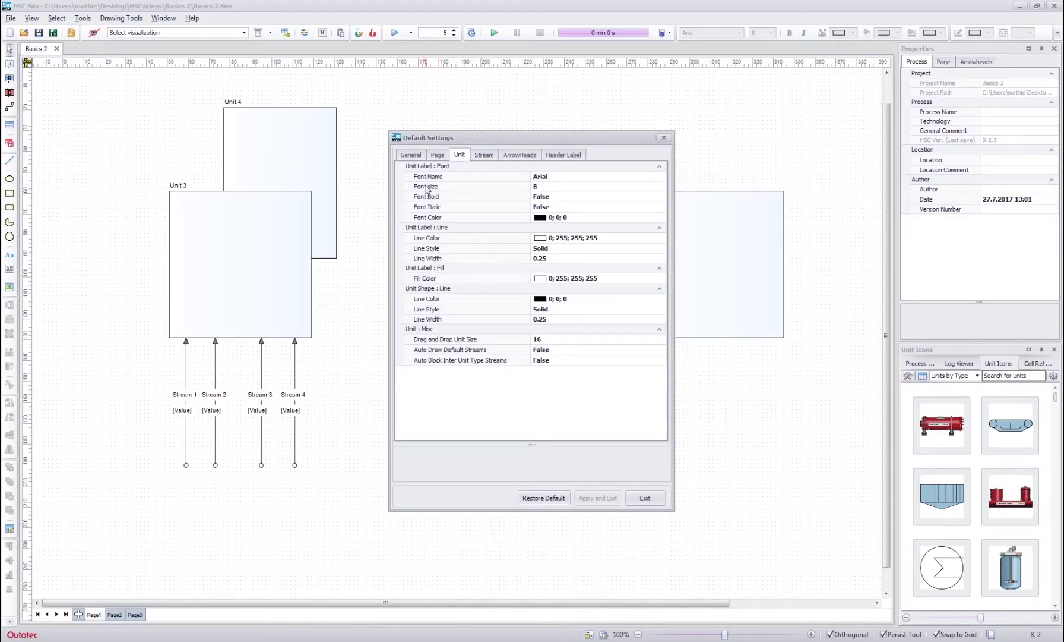
{"action": "left_click", "coordinate": [544, 187]}
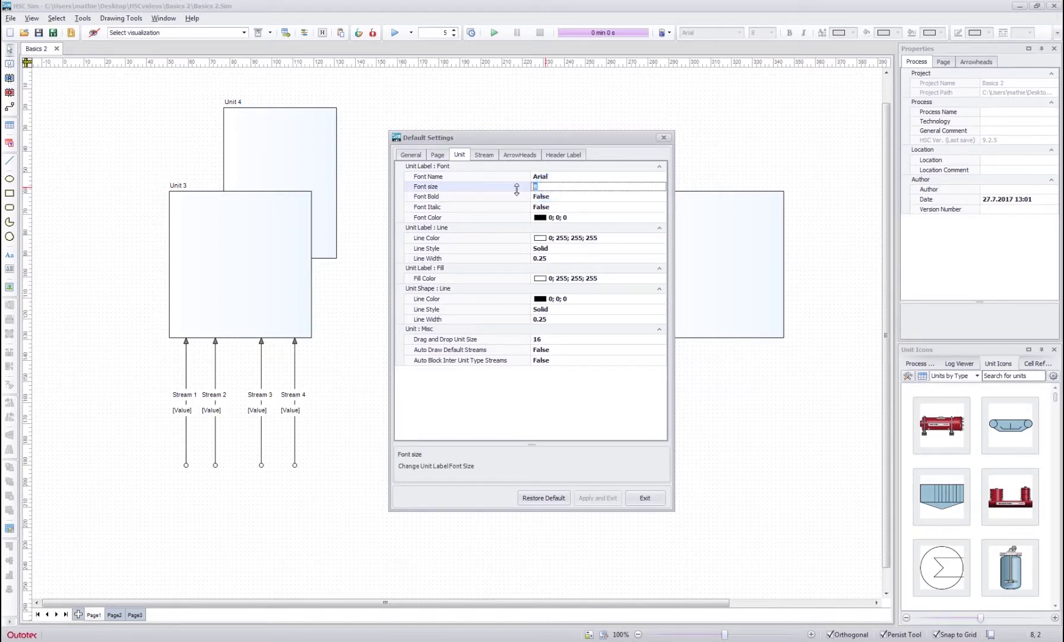
{"action": "type", "text": "11"}
{"action": "double_click", "coordinate": [555, 197]}
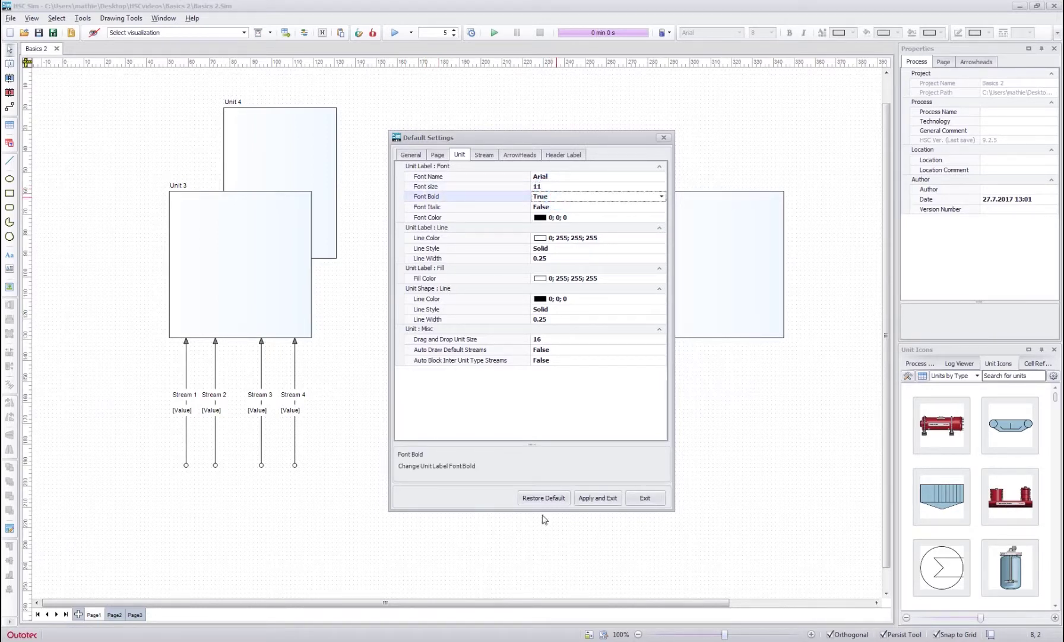
{"action": "left_click", "coordinate": [598, 497]}
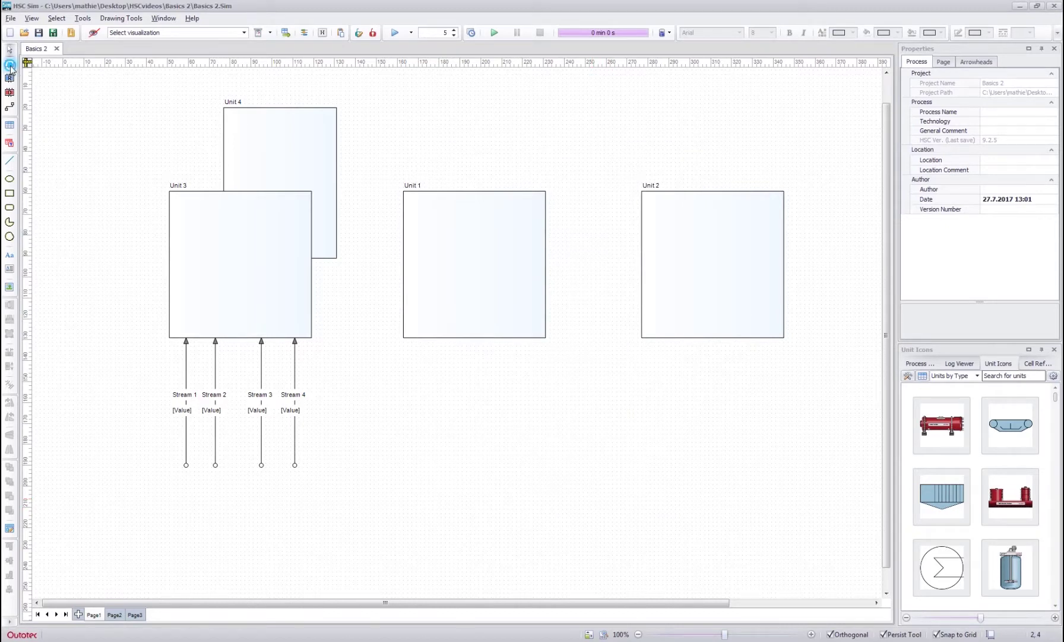
Step: Draw a new Unit 5 below Unit 1 showing the larger bold label
{"action": "left_click", "coordinate": [10, 63]}
{"action": "left_click_drag", "start_coordinate": [412, 413], "coordinate": [579, 551]}
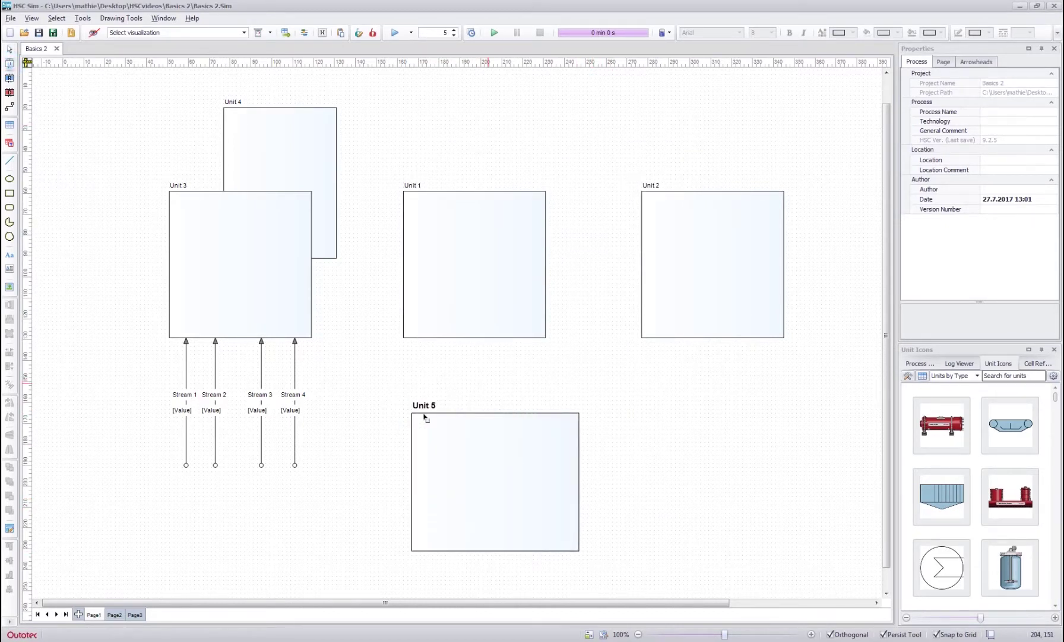
{"action": "key", "text": "Escape"}
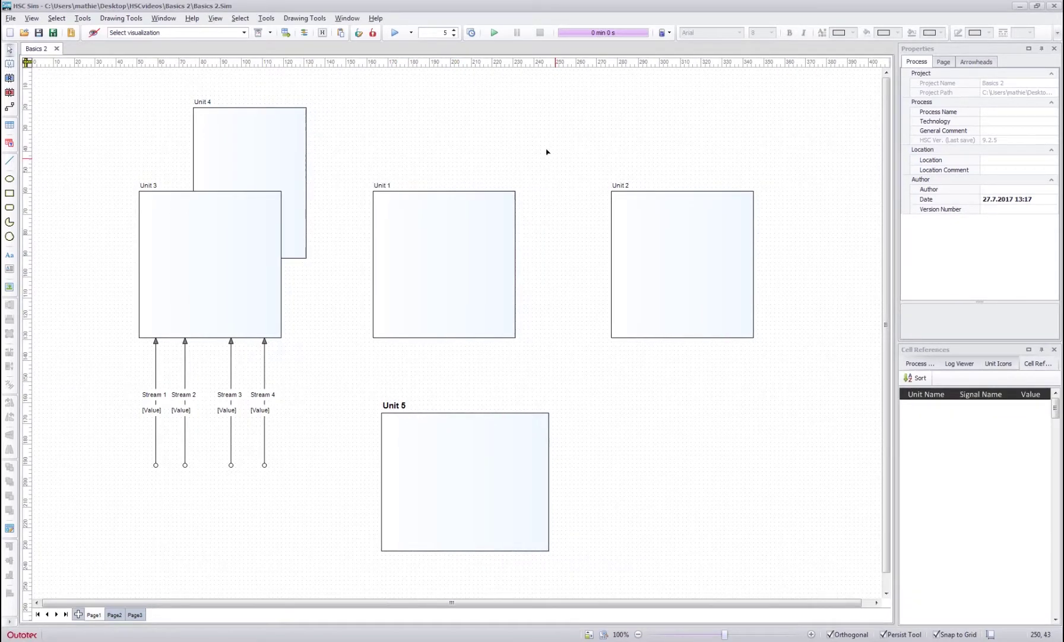
Step: Change Unit 1's Number/Alias in Properties from 'Unit 1' to 1
{"action": "left_click", "coordinate": [450, 262]}
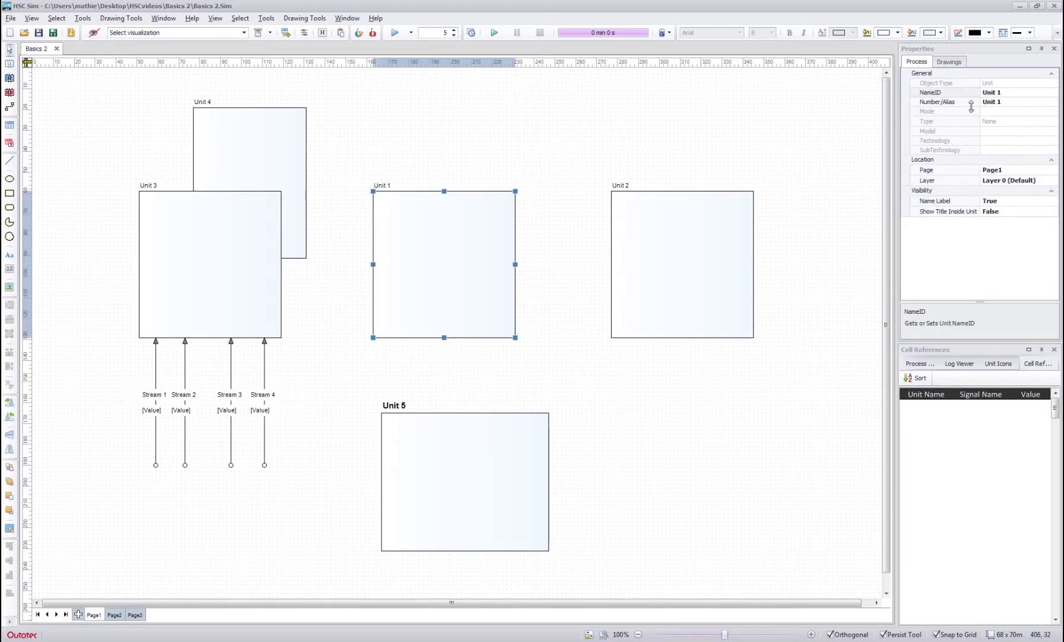
{"action": "left_click", "coordinate": [1010, 102]}
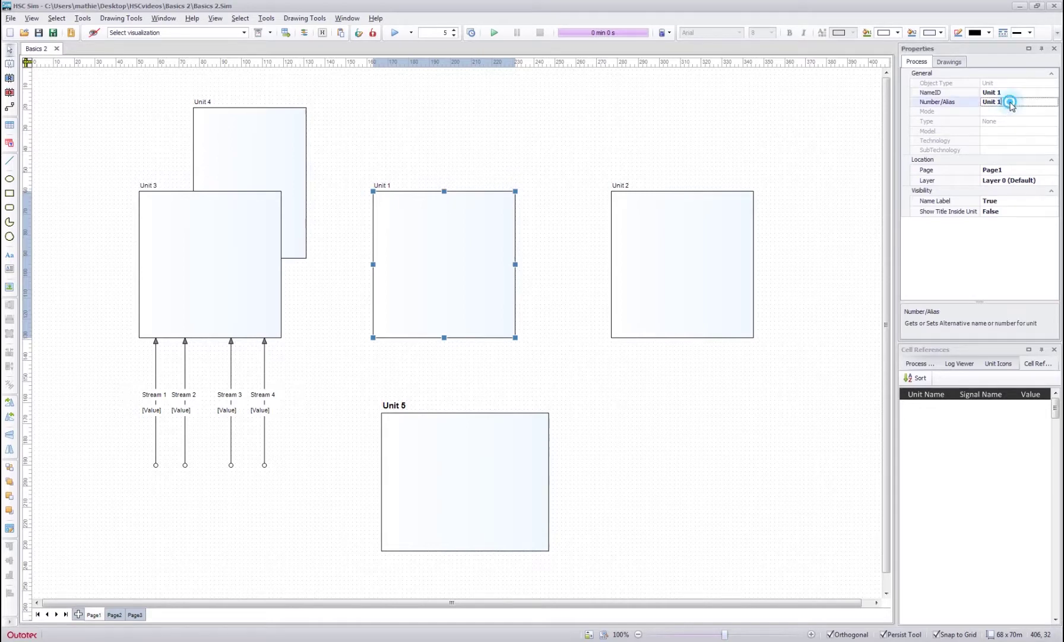
{"action": "double_click", "coordinate": [1010, 103]}
{"action": "type", "text": "1"}
{"action": "left_click", "coordinate": [359, 123]}
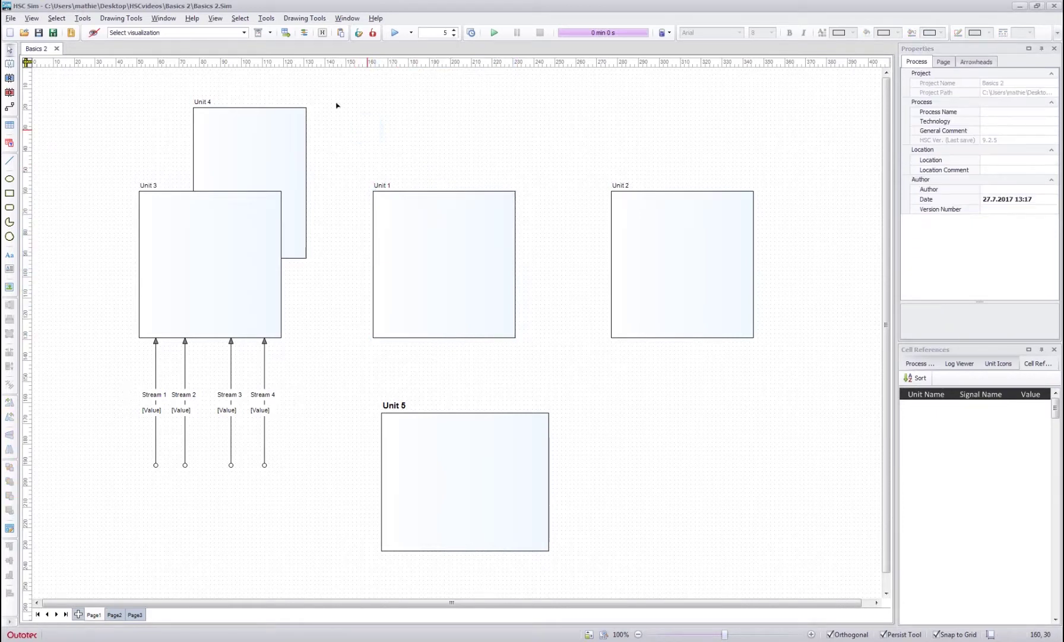
Step: Open View > Rename Alias and tick Use Number/Alias Name for unit labels
{"action": "left_click", "coordinate": [33, 18]}
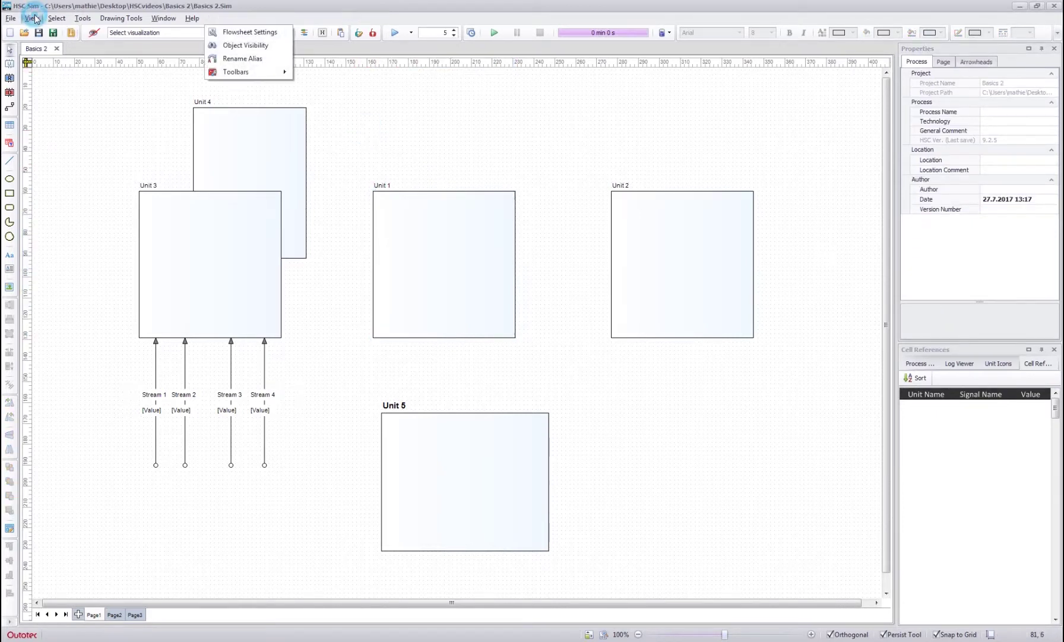
{"action": "left_click", "coordinate": [33, 18]}
{"action": "left_click", "coordinate": [33, 17]}
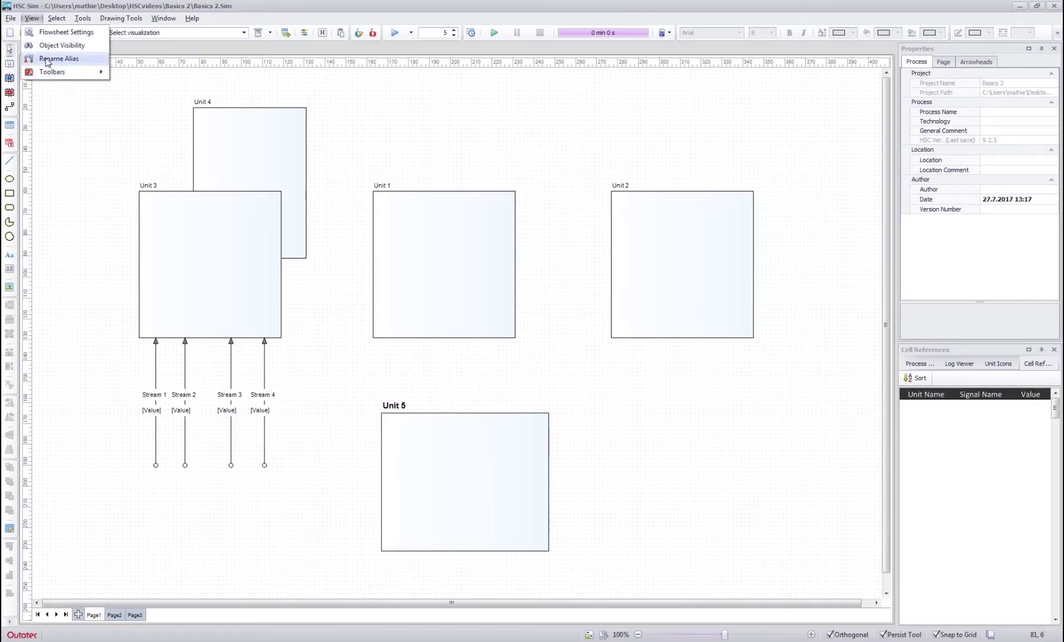
{"action": "left_click", "coordinate": [47, 60]}
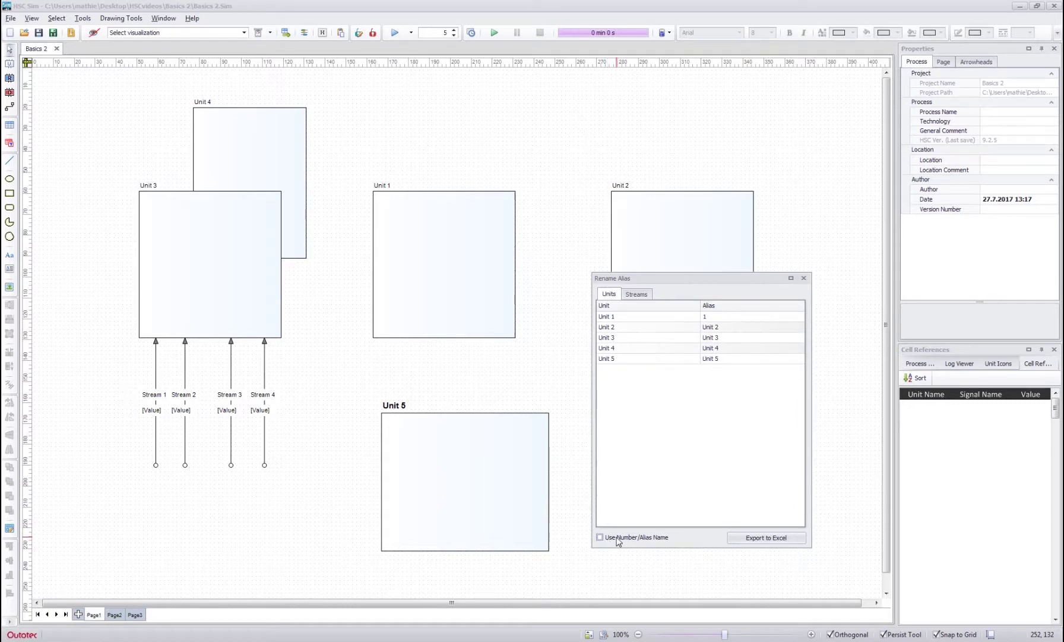
{"action": "left_click", "coordinate": [616, 538]}
Step: Set the aliases of Units 2, 3 and 4 to 1
{"action": "left_click", "coordinate": [725, 327]}
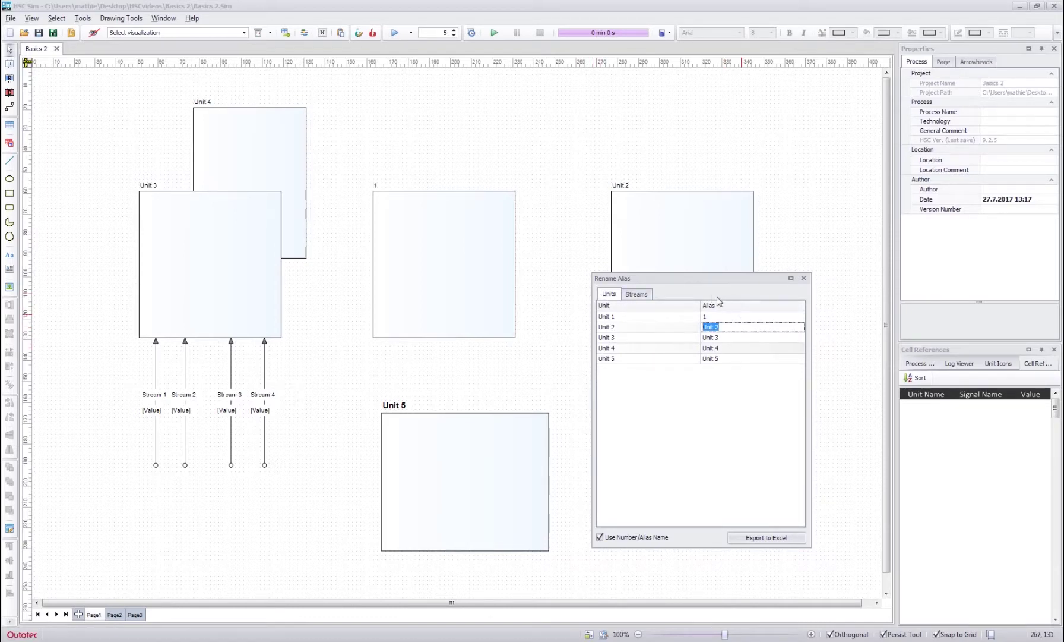
{"action": "type", "text": "1"}
{"action": "key", "text": "Return"}
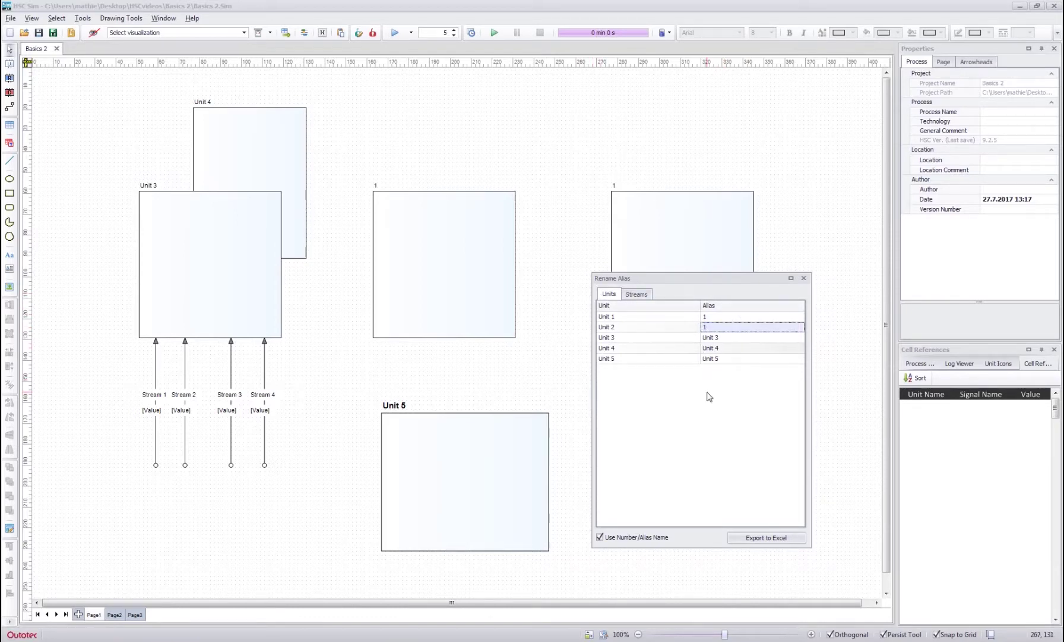
{"action": "left_click", "coordinate": [730, 337]}
{"action": "type", "text": "1"}
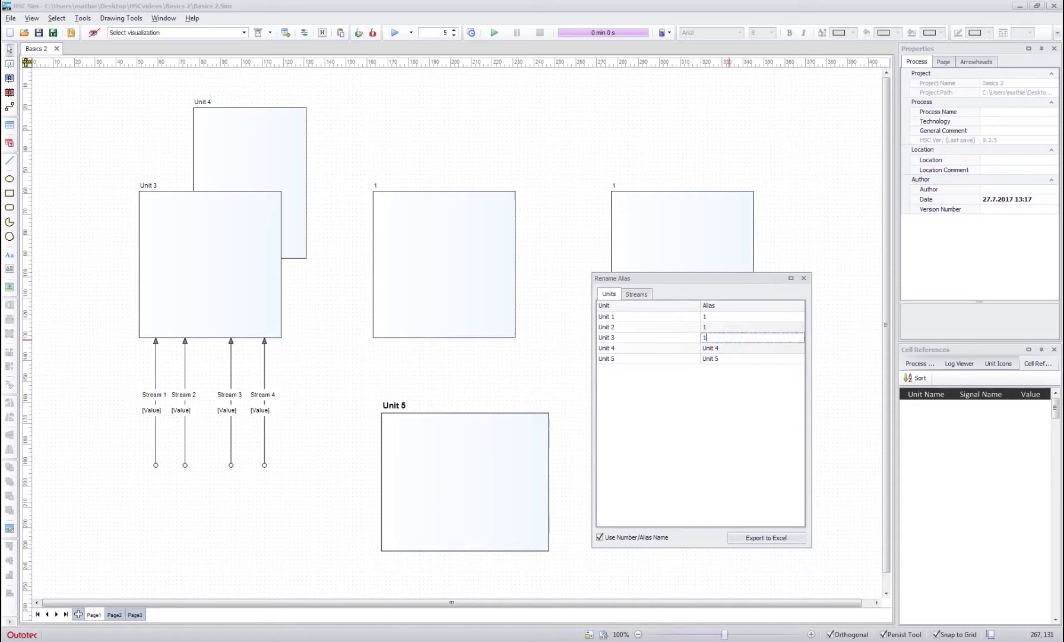
{"action": "key", "text": "Return"}
{"action": "left_click", "coordinate": [729, 348]}
{"action": "type", "text": "1"}
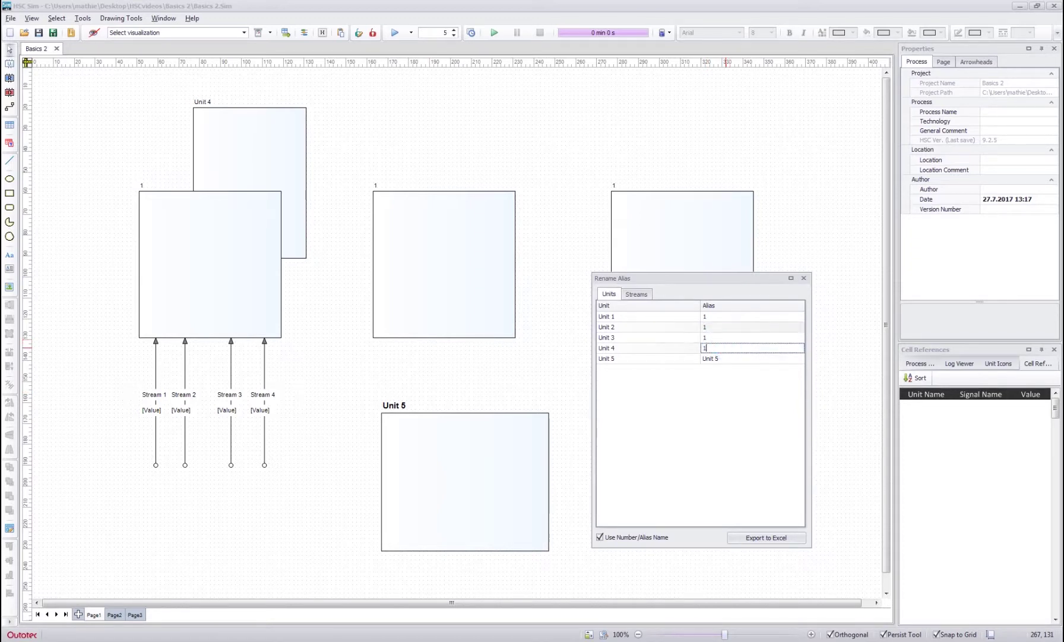
{"action": "key", "text": "Return"}
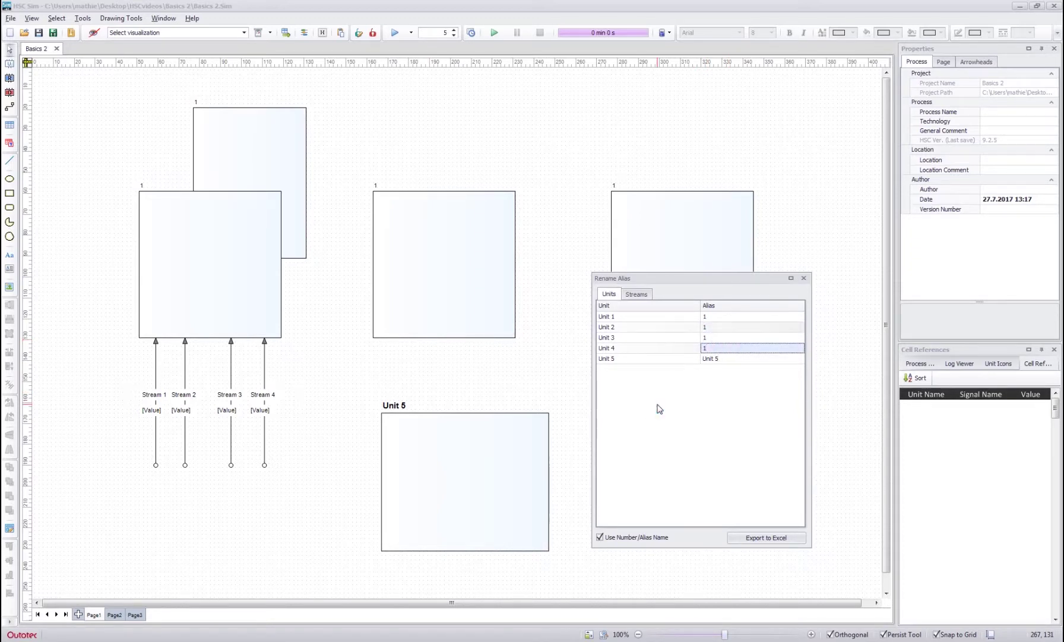
Step: Check the stream aliases, return to units, and close the Rename Alias window
{"action": "left_click", "coordinate": [636, 293]}
{"action": "left_click", "coordinate": [608, 293]}
{"action": "left_click", "coordinate": [803, 278]}
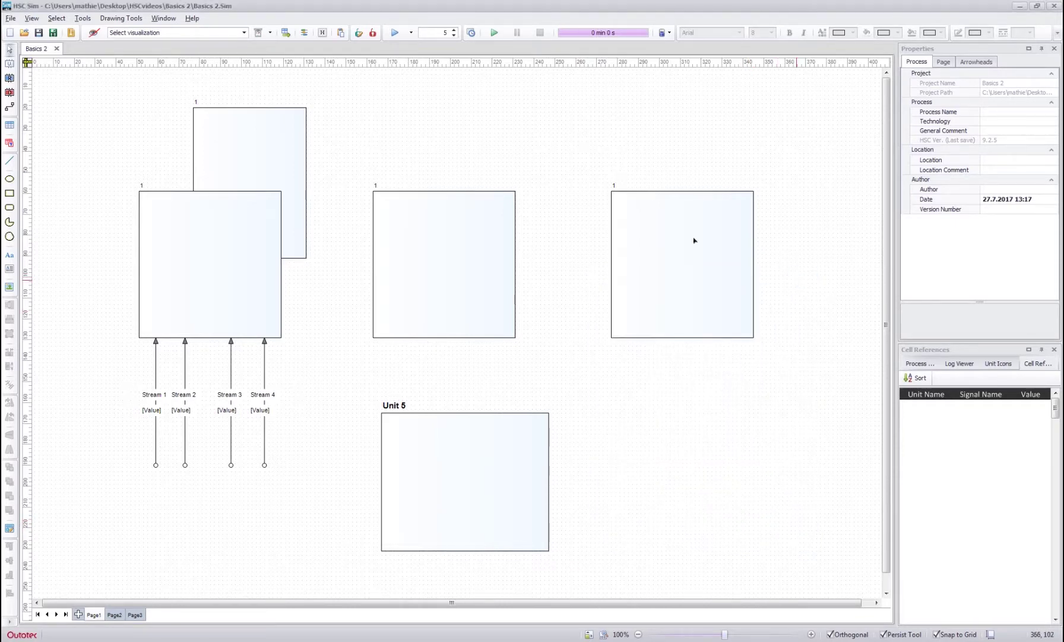
{"action": "left_click", "coordinate": [493, 142]}
Step: Browse the Tools and Drawing Tools menus and nudge the middle unit slightly right
{"action": "left_click", "coordinate": [84, 19]}
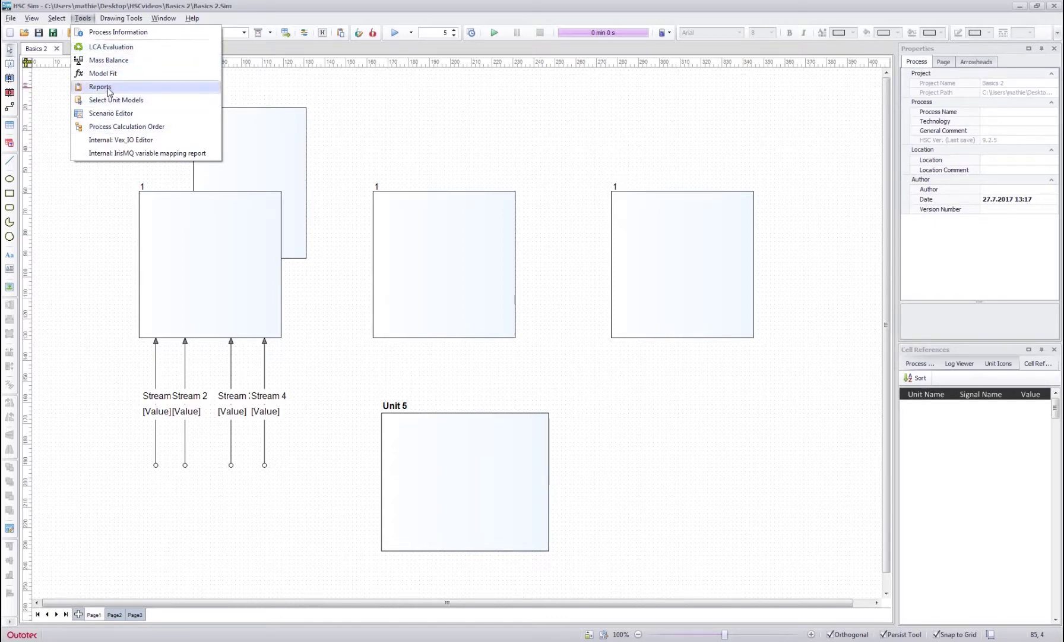
{"action": "left_click", "coordinate": [83, 19]}
{"action": "key", "text": "ctrl+z"}
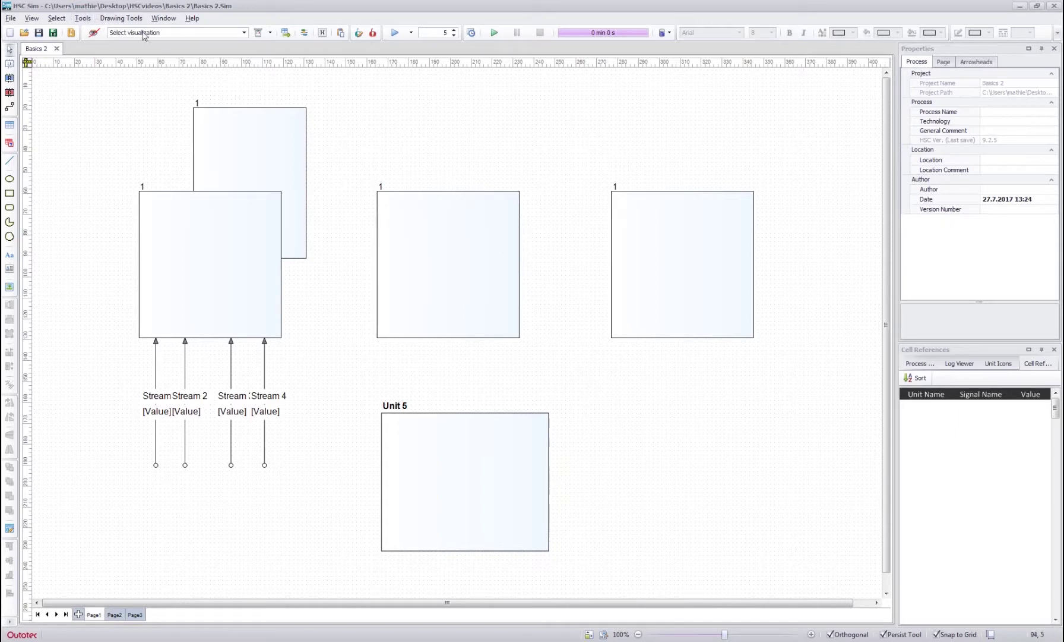
{"action": "left_click", "coordinate": [122, 19]}
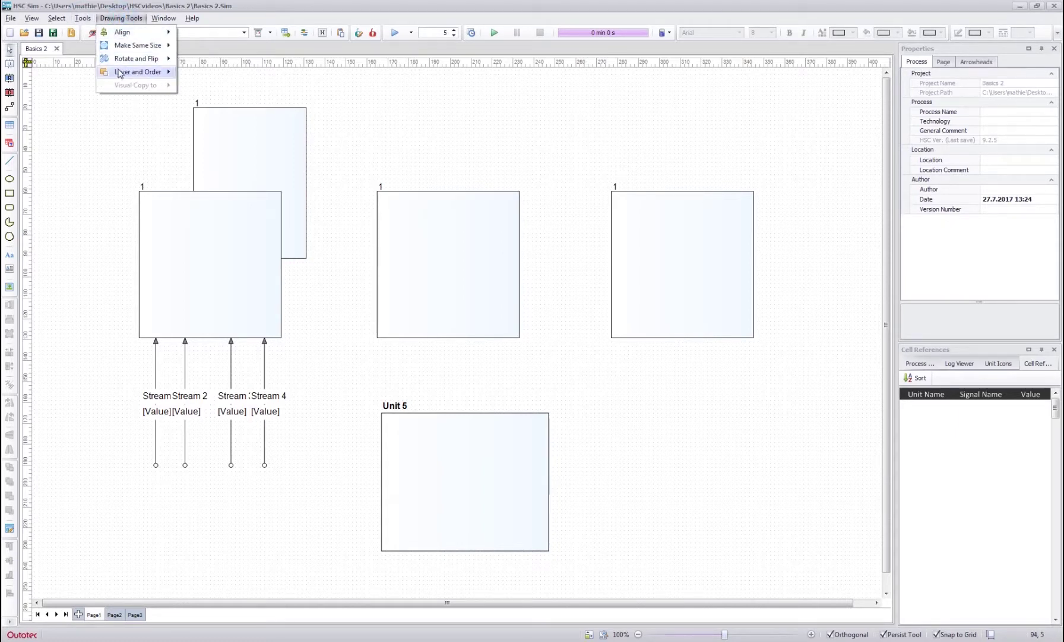
{"action": "left_click", "coordinate": [52, 267]}
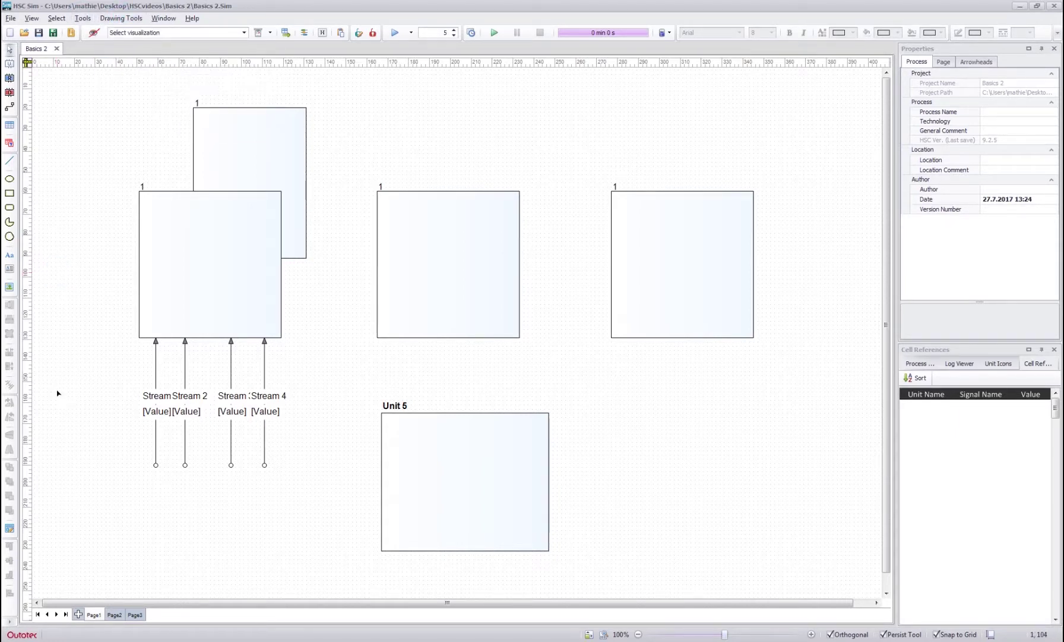
Step: Select the middle unit and send a visual copy of it to another page
{"action": "left_click", "coordinate": [442, 238]}
{"action": "left_click", "coordinate": [111, 17]}
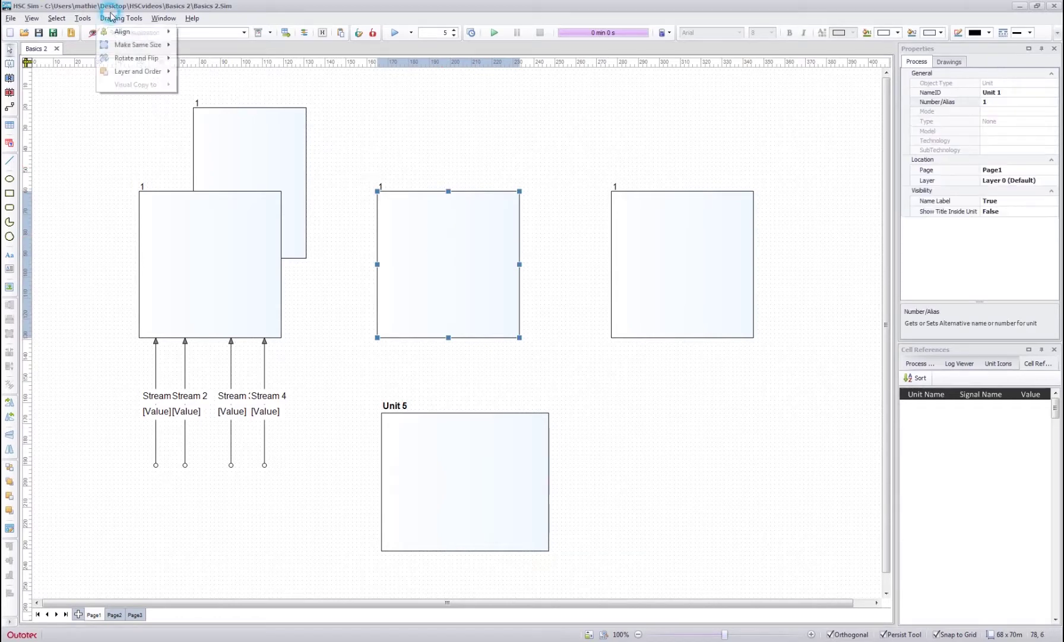
{"action": "mouse_move", "coordinate": [130, 89]}
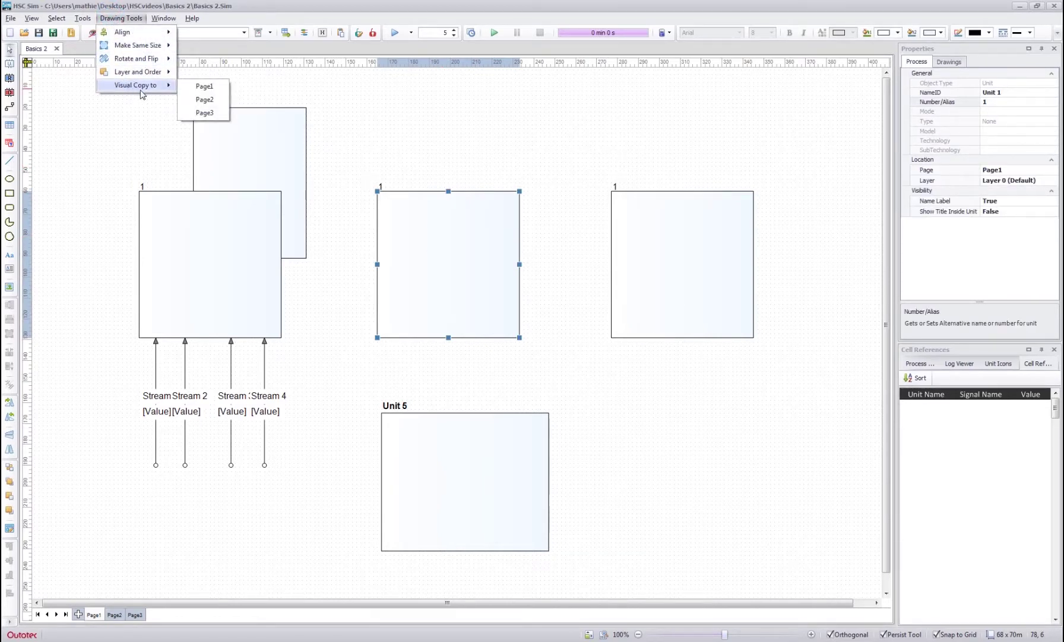
{"action": "left_click", "coordinate": [205, 100]}
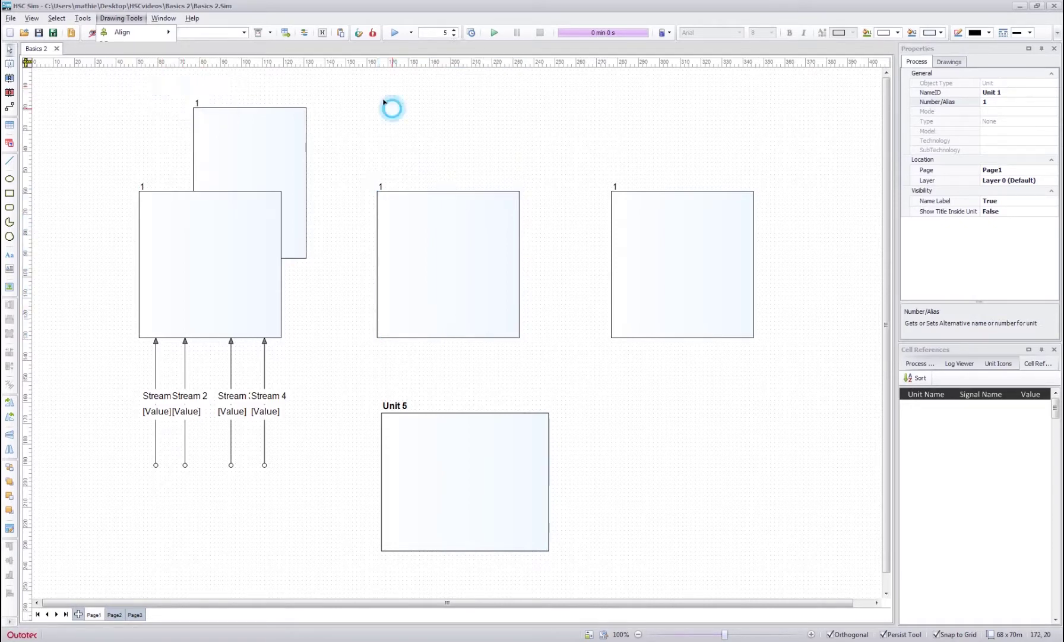
{"action": "left_click", "coordinate": [162, 18]}
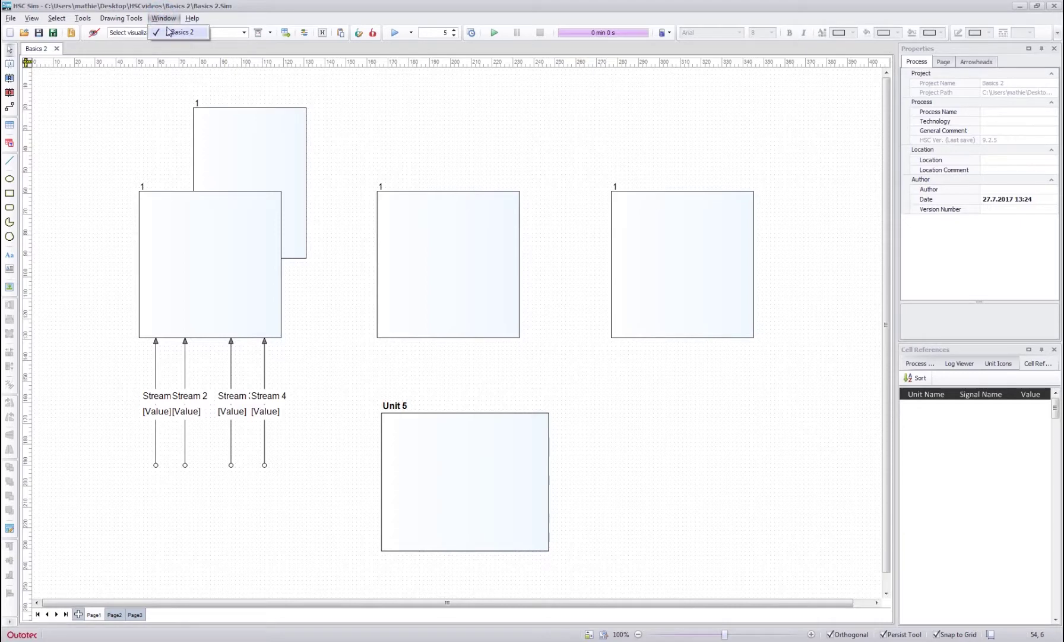
{"action": "mouse_move", "coordinate": [200, 23]}
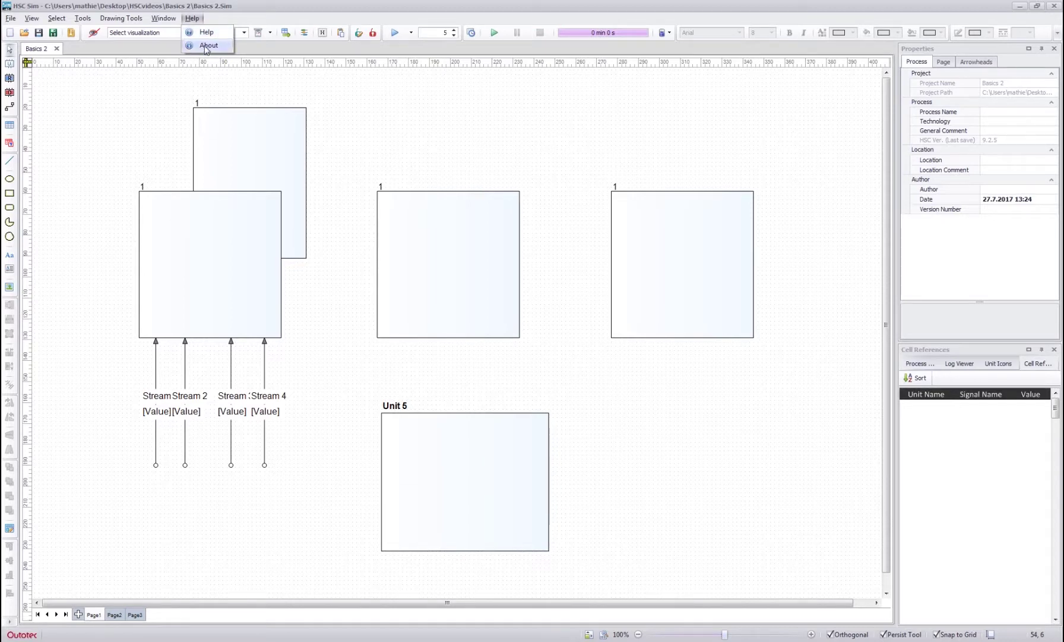
{"action": "left_click", "coordinate": [126, 122]}
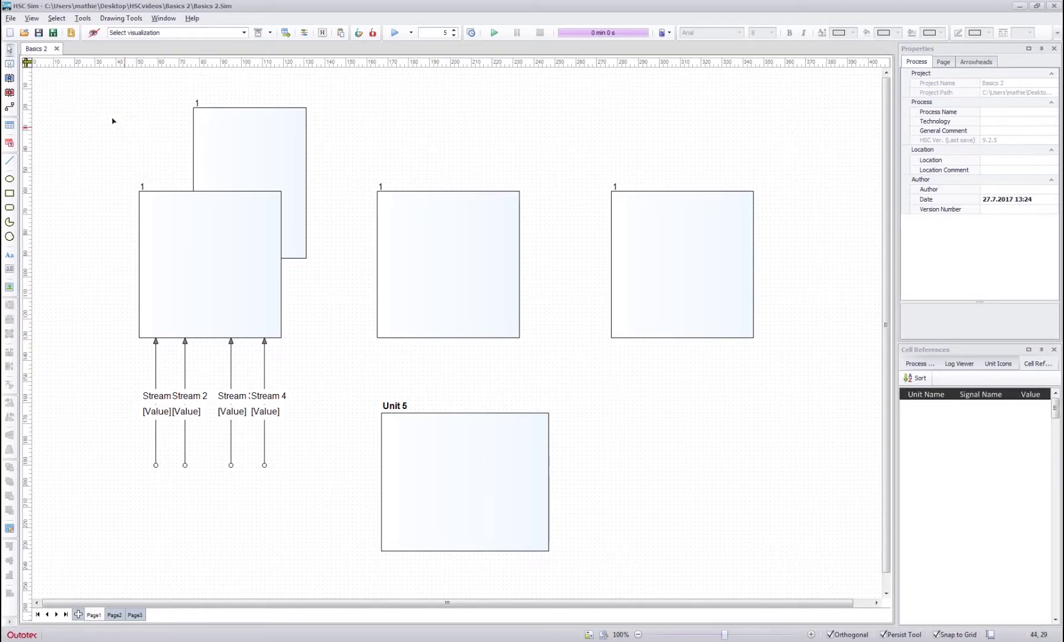